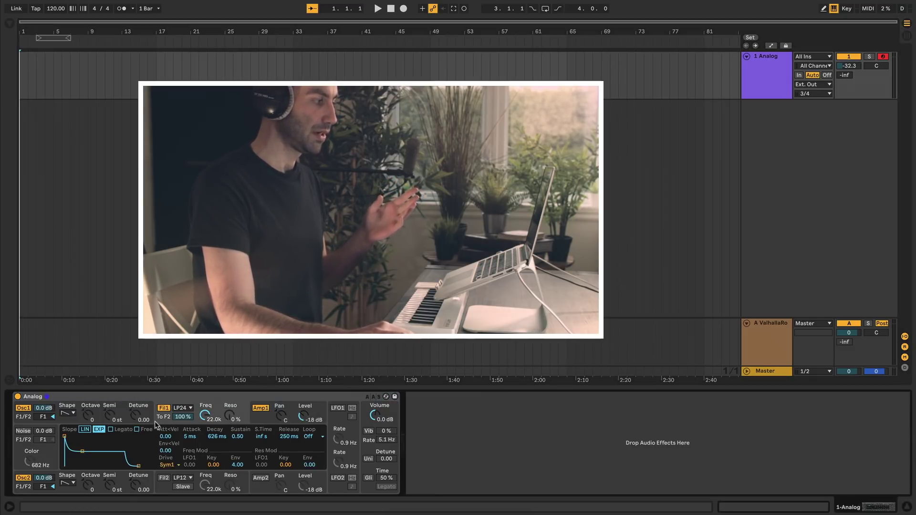
Select the Osc1 section to display its pitch envelope, pulse width and sub/sync controls.
left_click(102, 423)
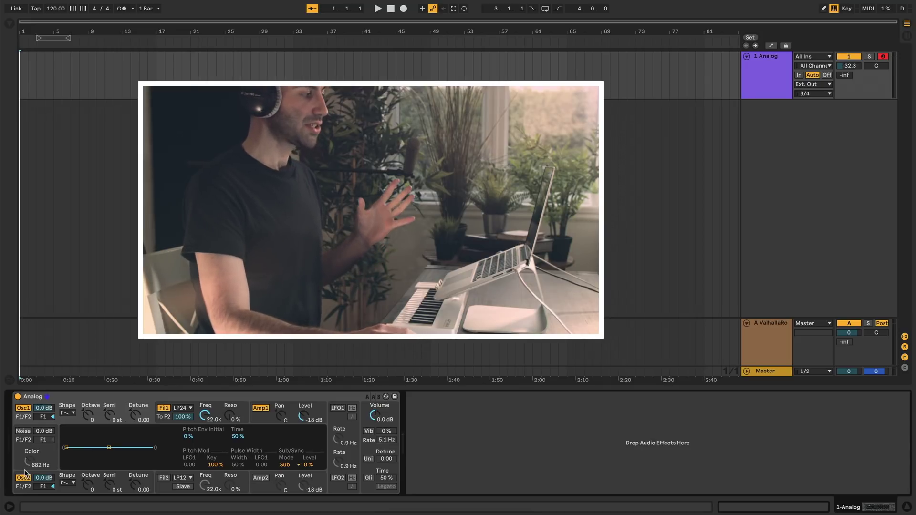
Mute and unmute Oscillator 1 to compare, and look over the Filter 1 and Amp 1 pages.
left_click(25, 409)
left_click(27, 409)
left_click(26, 409)
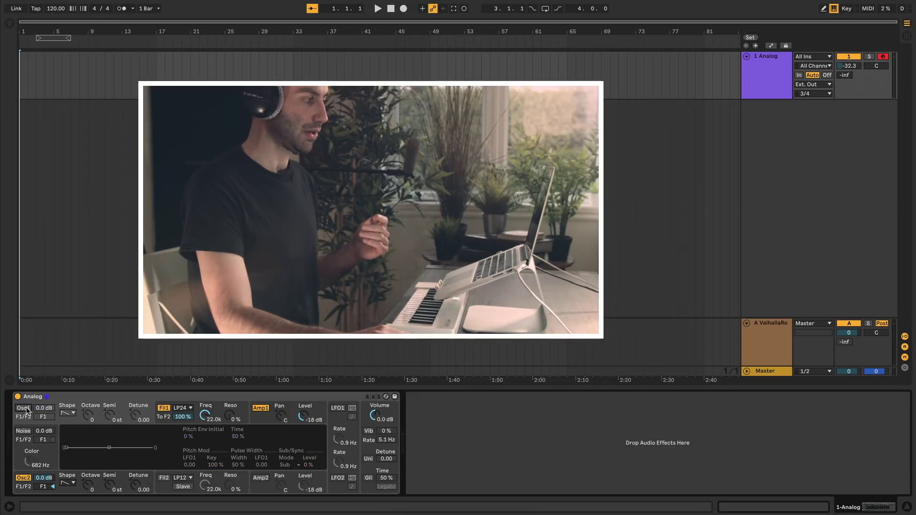
left_click(26, 409)
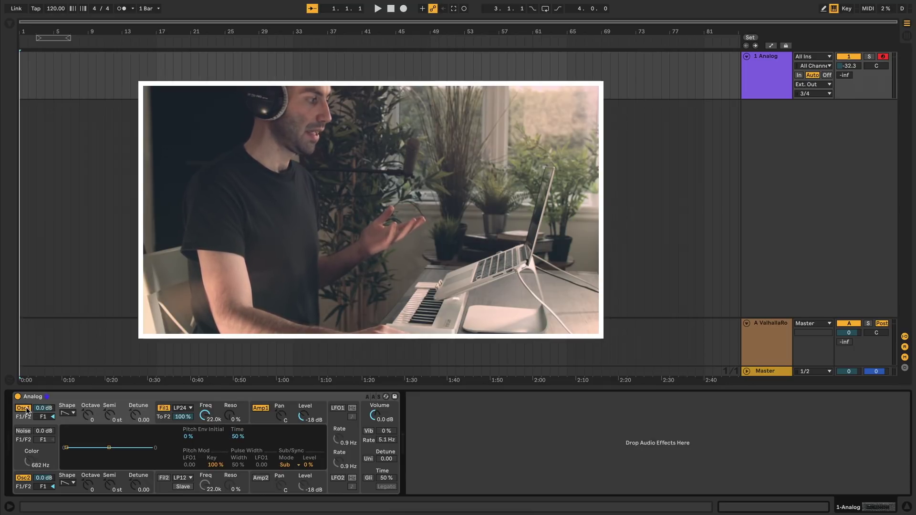
left_click(26, 409)
left_click(27, 409)
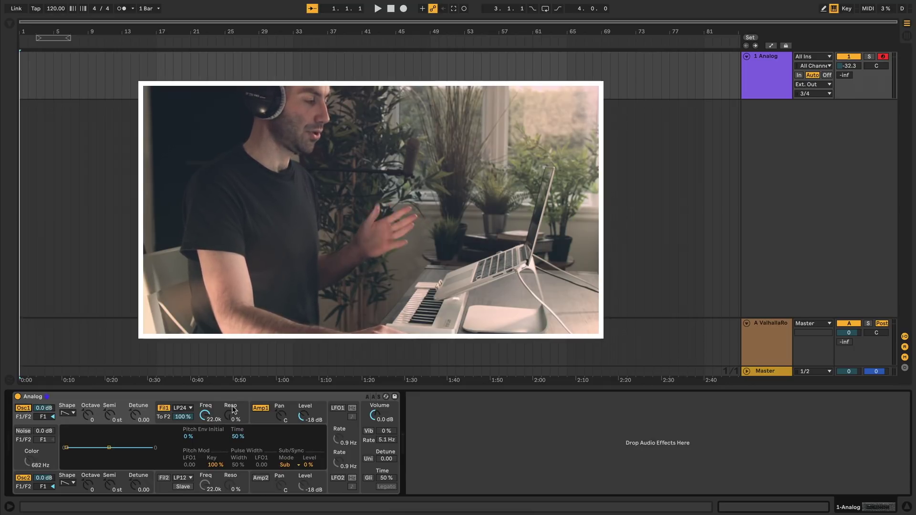
left_click(165, 409)
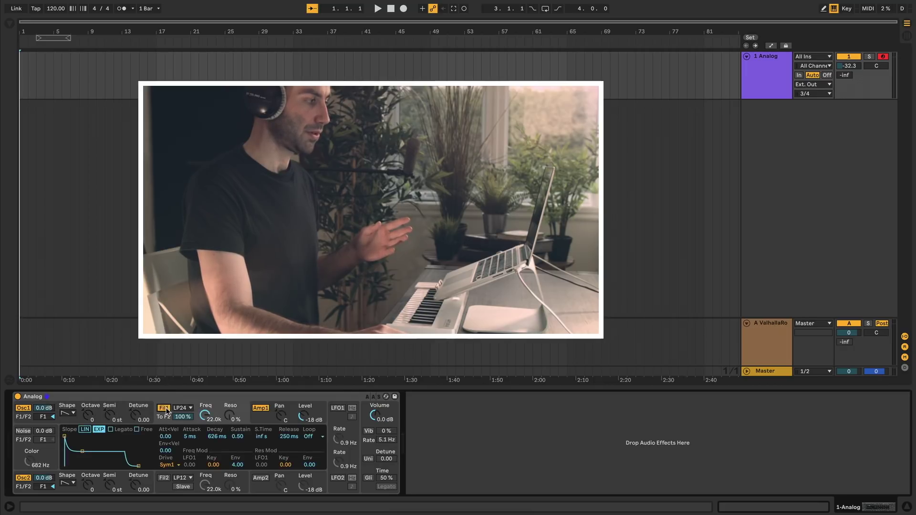
left_click(261, 409)
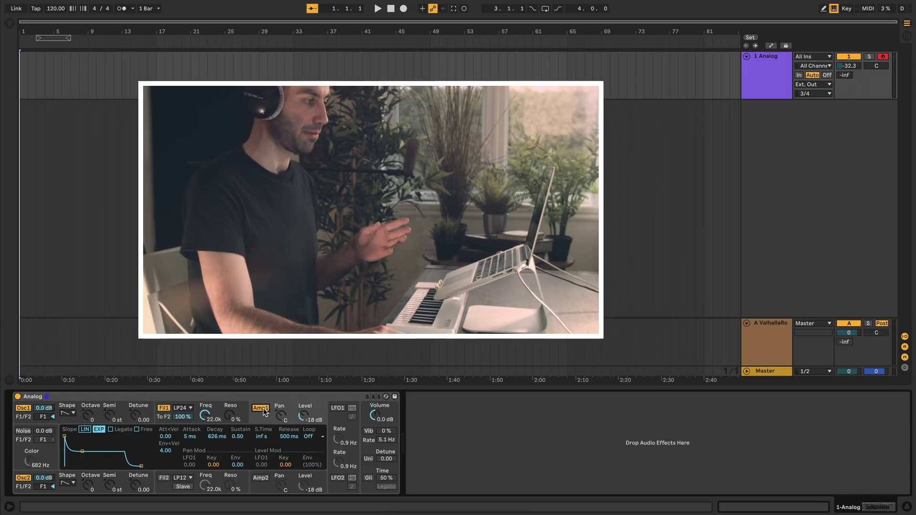
left_click(76, 422)
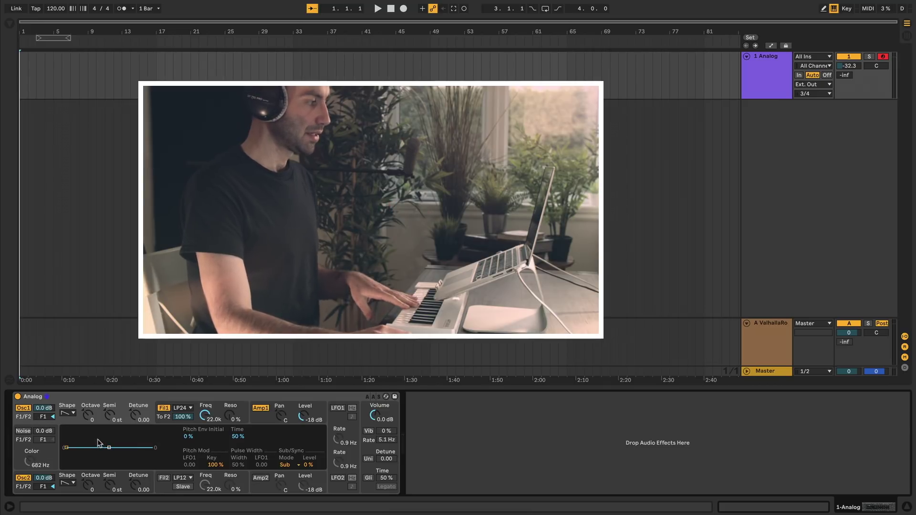
Turn off Oscillator 2, lower Oscillator 1 to -12 dB and route it 50/50 to both filters.
left_click(23, 478)
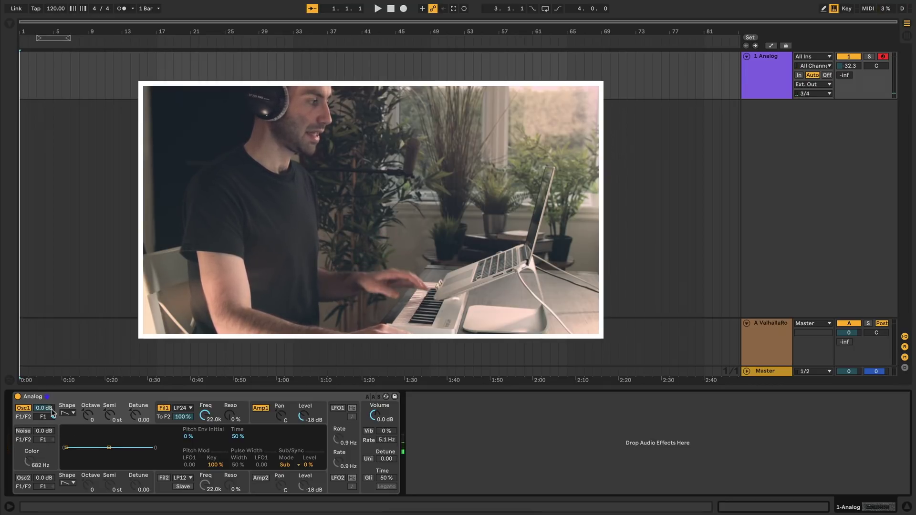
mouse_move(45, 408)
left_mouse_down()
mouse_move(44, 420)
mouse_move(42, 409)
left_mouse_up()
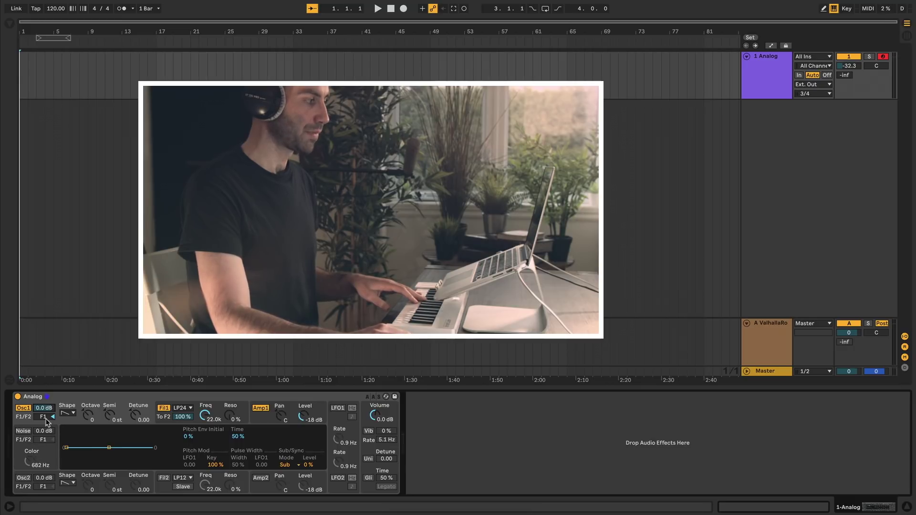
left_click_drag(43, 416, 43, 411)
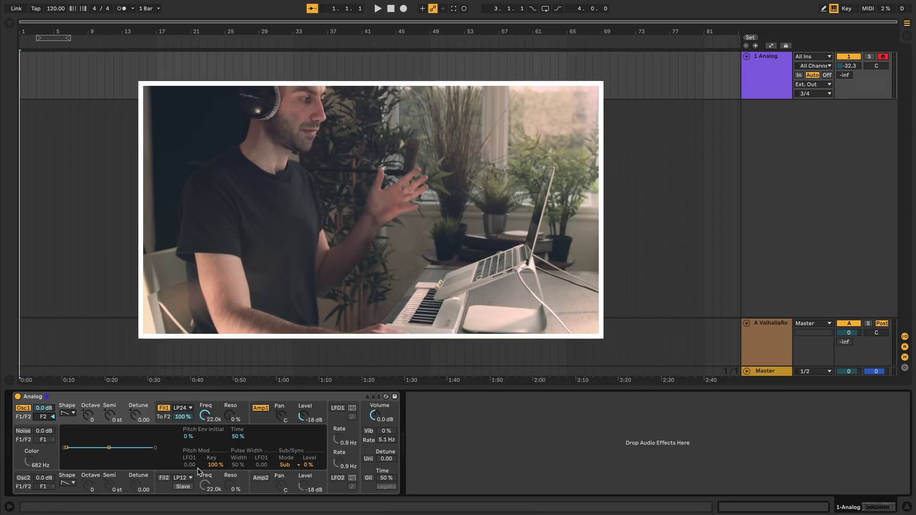
left_click(43, 417)
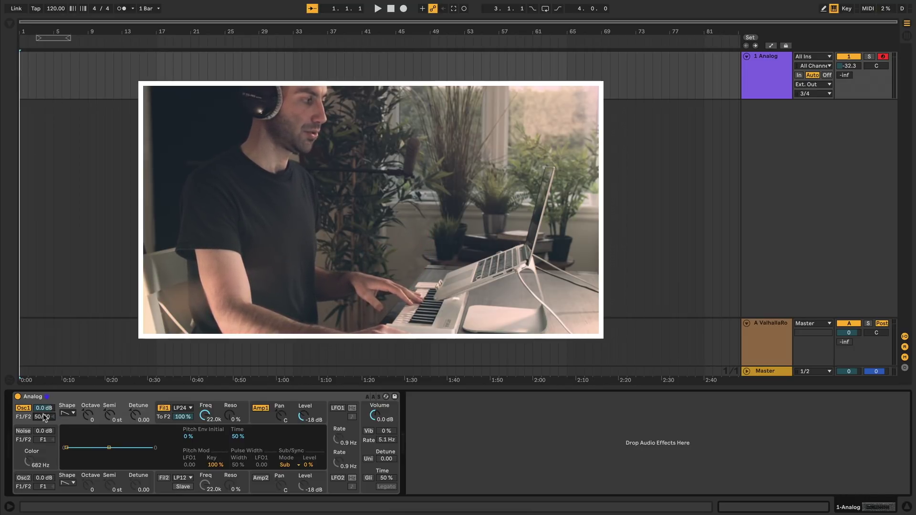
left_click(74, 414)
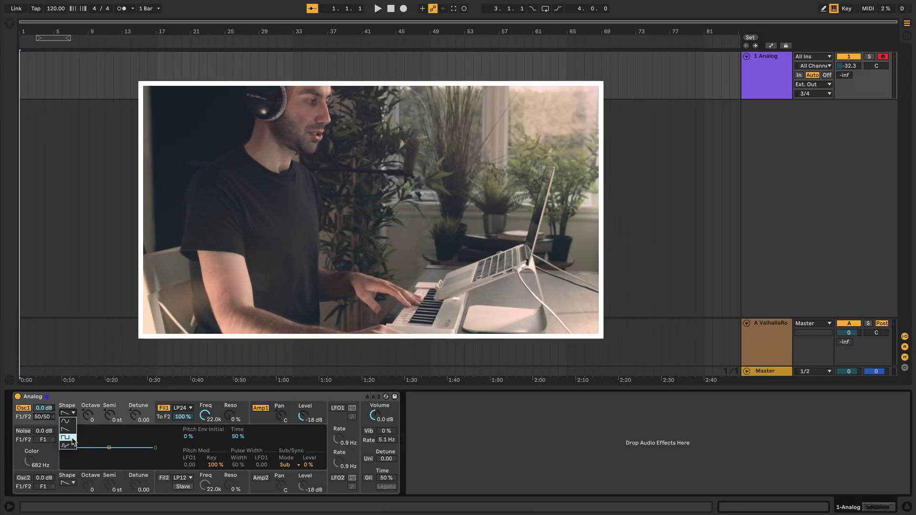
left_click(73, 421)
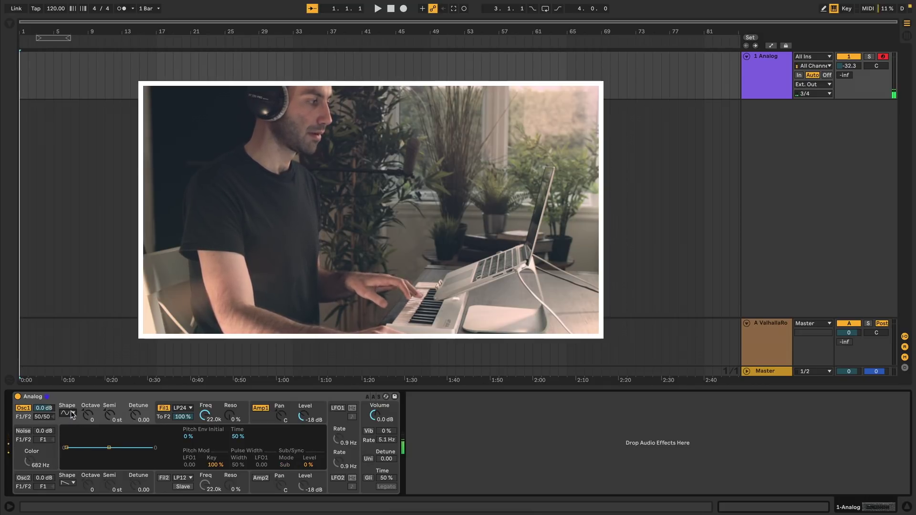
left_click(73, 413)
left_click(69, 428)
left_click(73, 413)
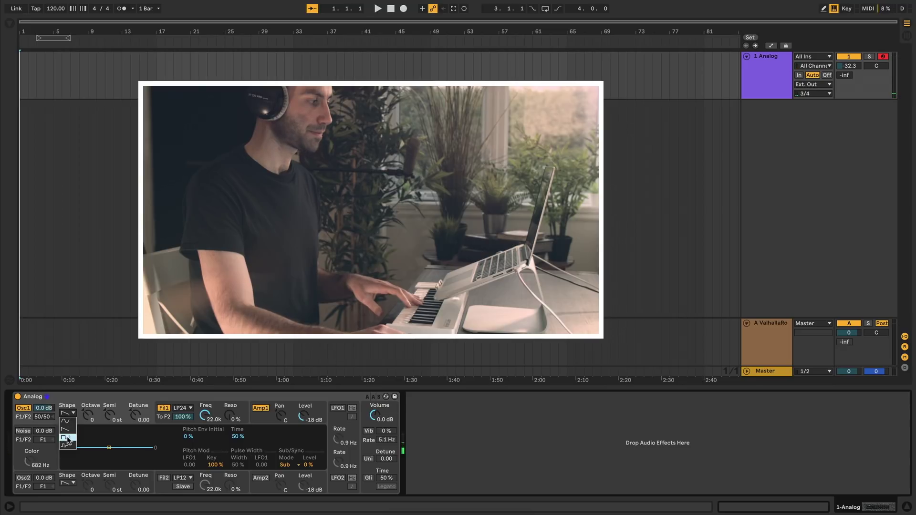
left_click(70, 445)
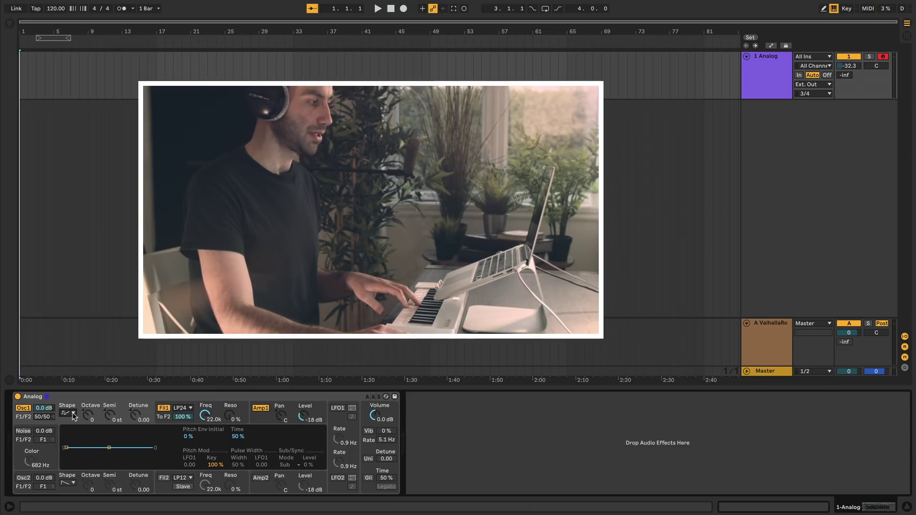
left_click(73, 413)
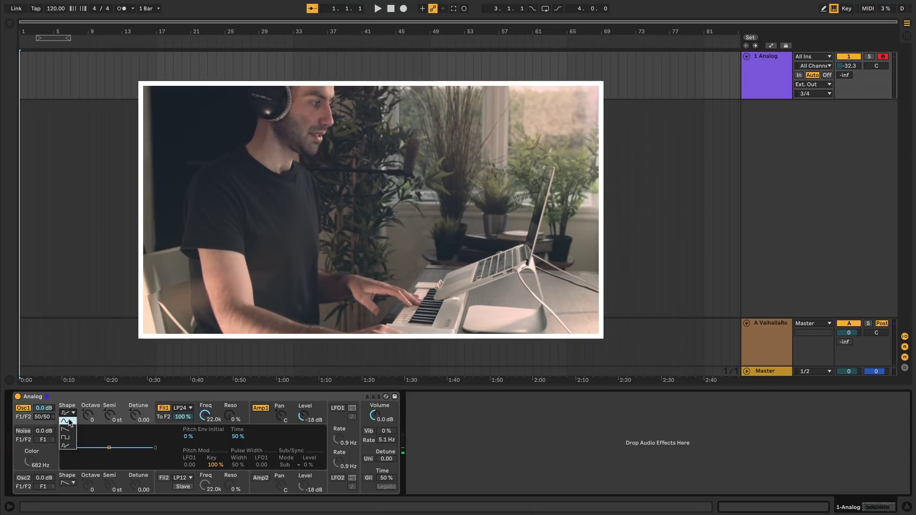
left_click(69, 422)
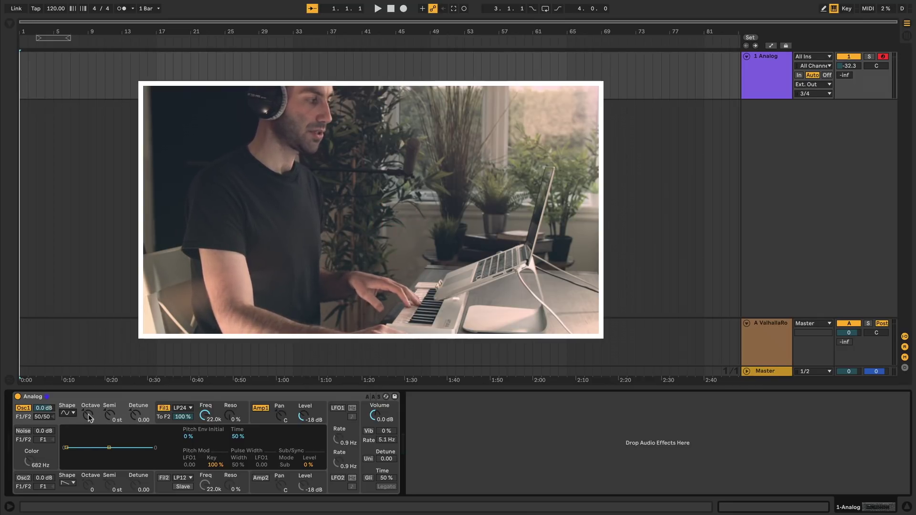
left_click_drag(89, 418, 89, 403)
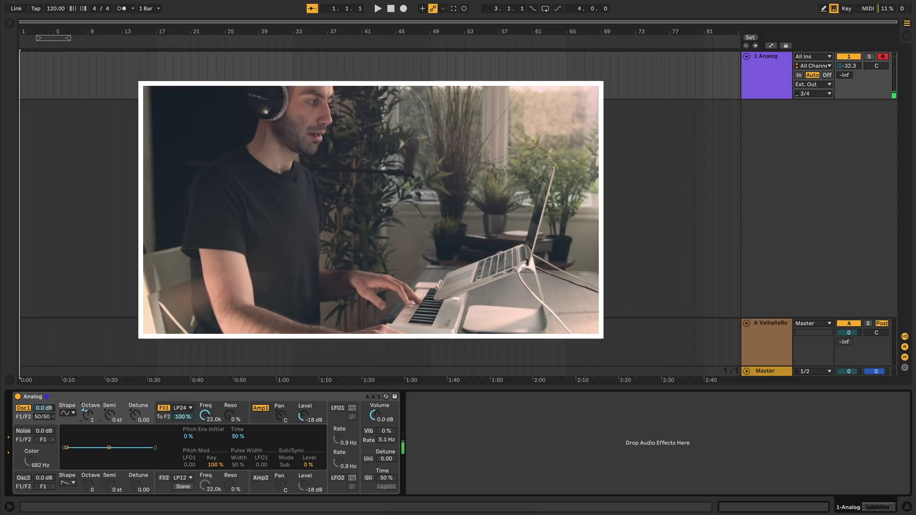
left_click(66, 415)
left_click(69, 430)
left_click_drag(88, 416, 88, 408)
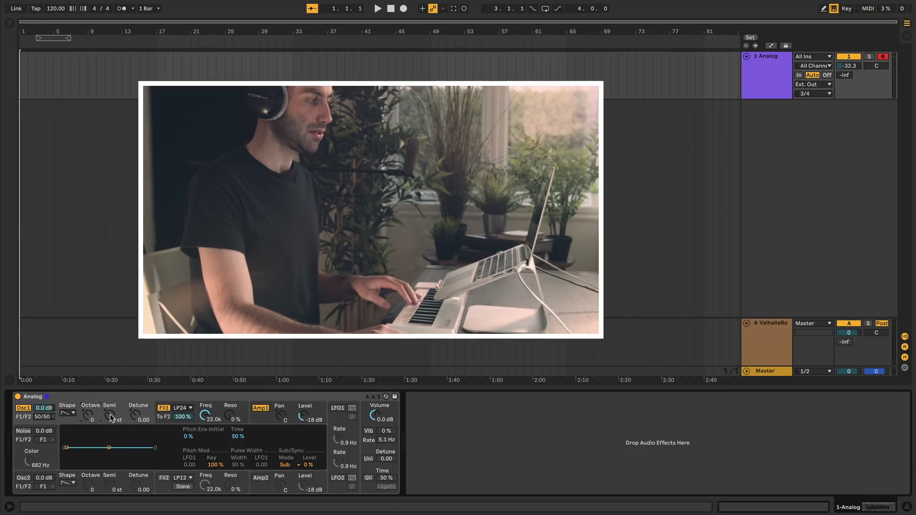
left_click_drag(111, 417, 110, 408)
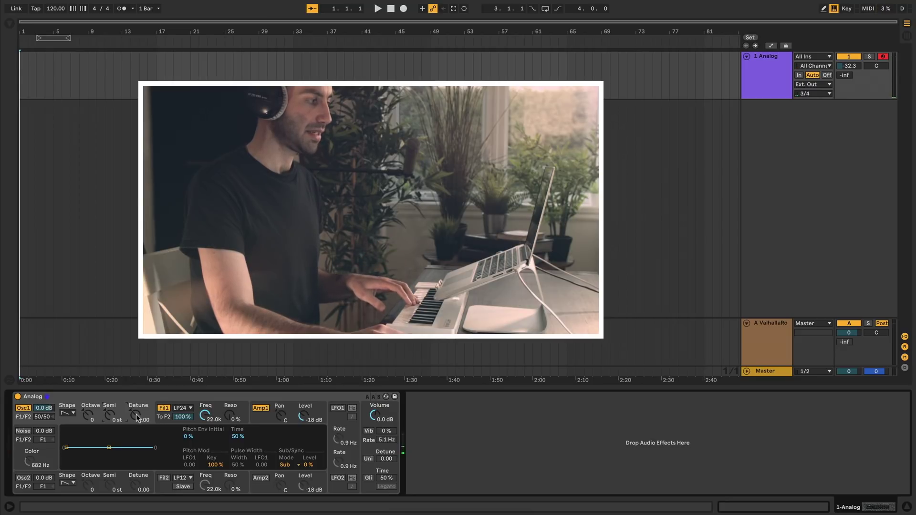
mouse_move(136, 414)
left_mouse_down()
mouse_move(135, 398)
mouse_move(137, 432)
left_mouse_up()
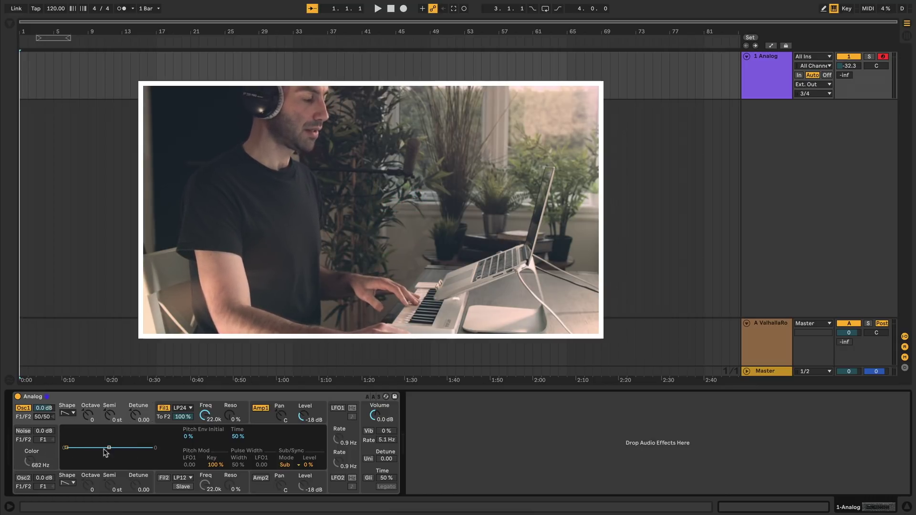
Audition Oscillator 1's pitch envelope Initial and Time, settling at 0% initial and 23% time.
left_click_drag(66, 448, 67, 449)
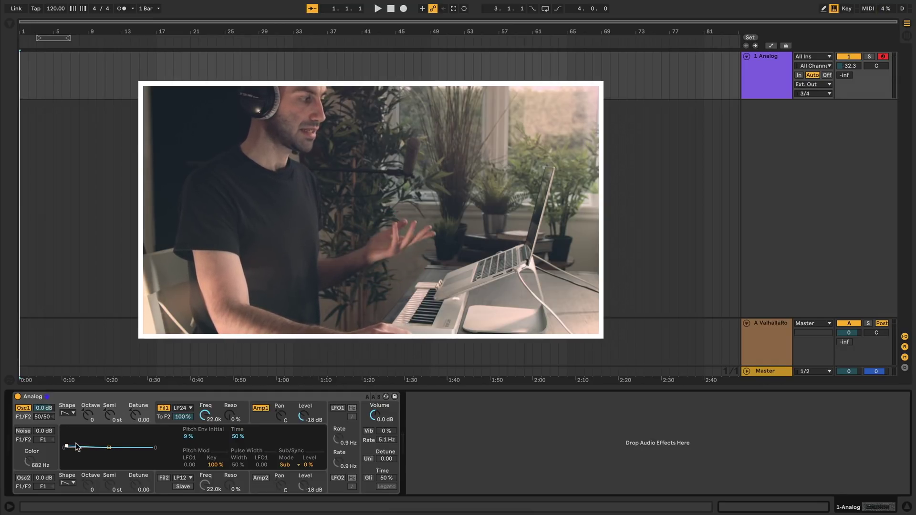
mouse_move(67, 446)
left_mouse_down()
mouse_move(66, 435)
mouse_move(66, 447)
left_mouse_up()
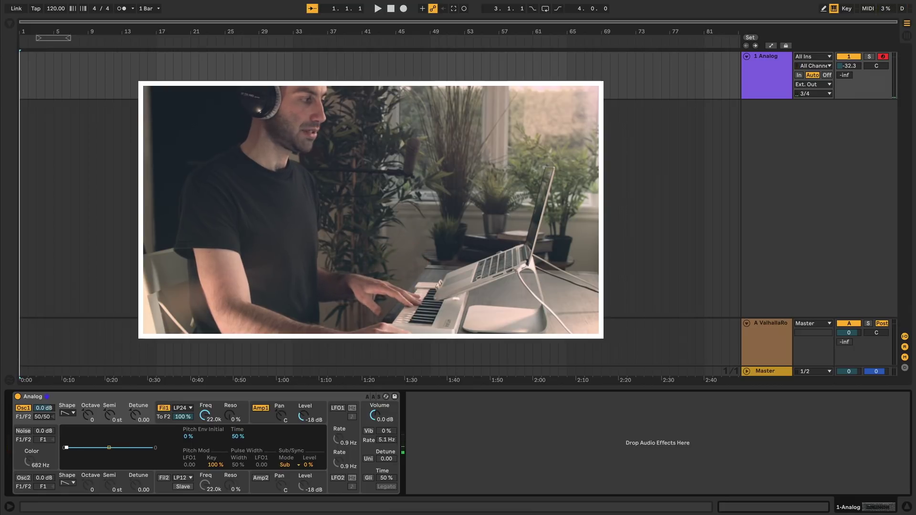
left_click_drag(67, 448, 67, 434)
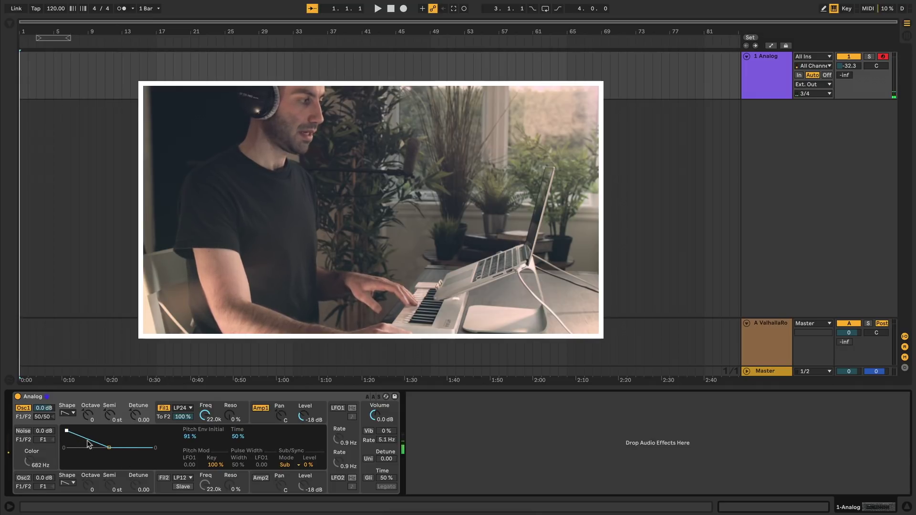
left_click_drag(111, 448, 133, 448)
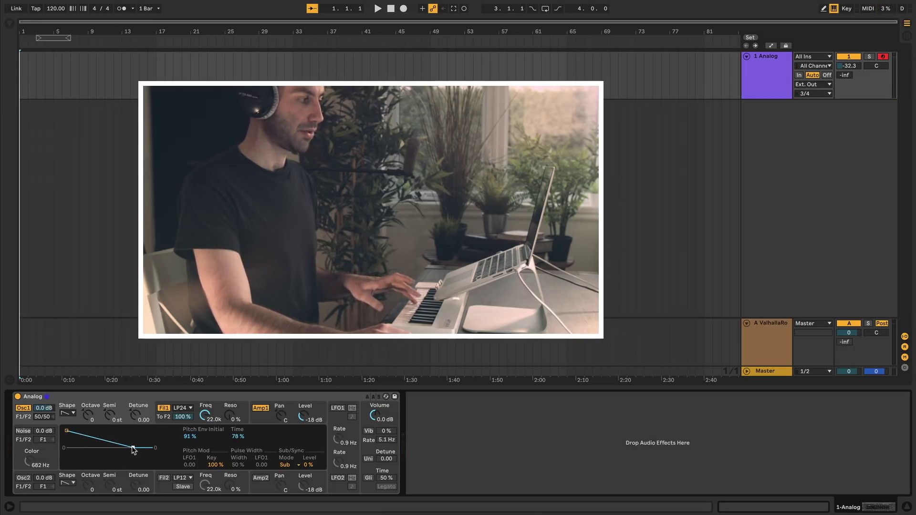
left_click_drag(66, 431, 66, 458)
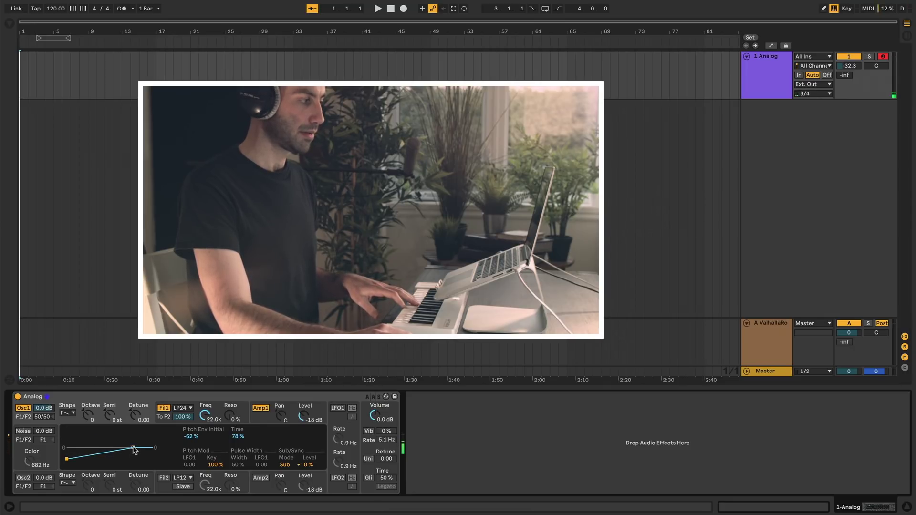
left_click_drag(131, 448, 77, 451)
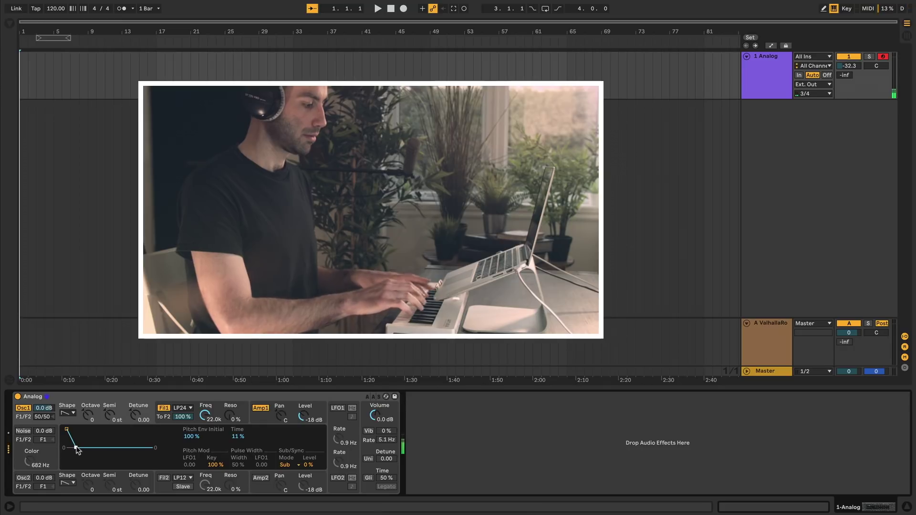
left_click_drag(67, 429, 112, 448)
left_click_drag(238, 436, 238, 440)
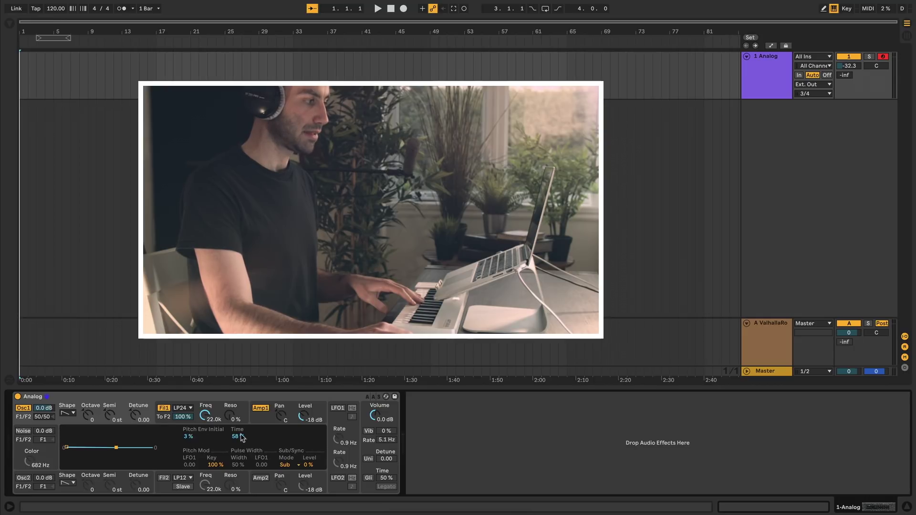
left_click_drag(189, 438, 248, 444)
left_click_drag(189, 437, 237, 454)
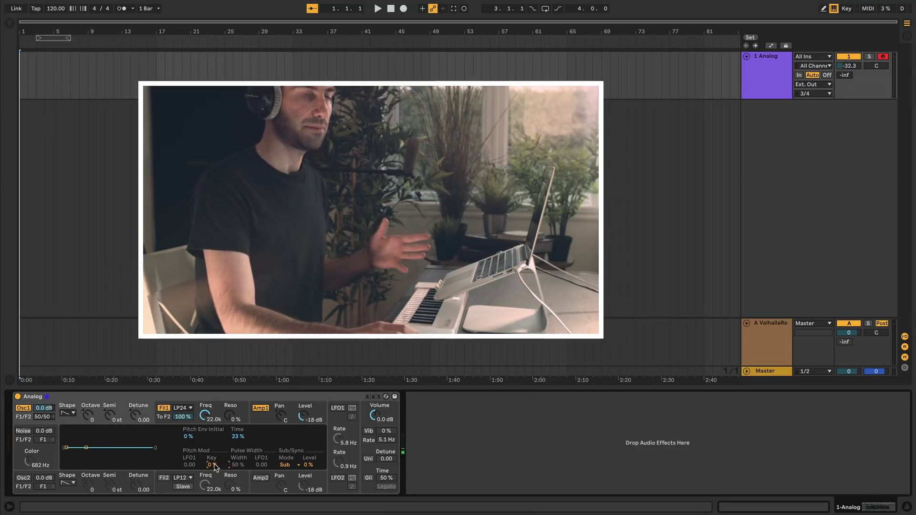
Restore Oscillator 1 keyboard tracking to 100%, enable LFO1, and leave its pitch modulation at 0.00.
left_click_drag(213, 467, 213, 448)
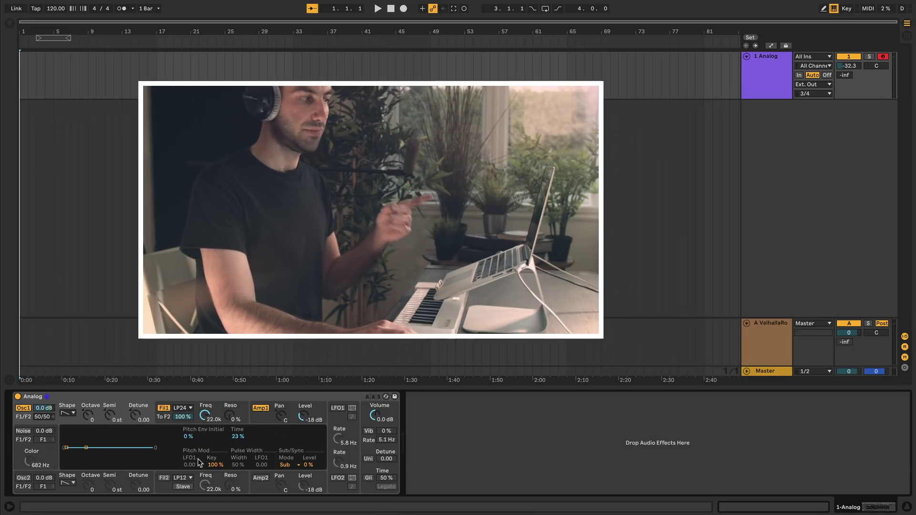
left_click(337, 409)
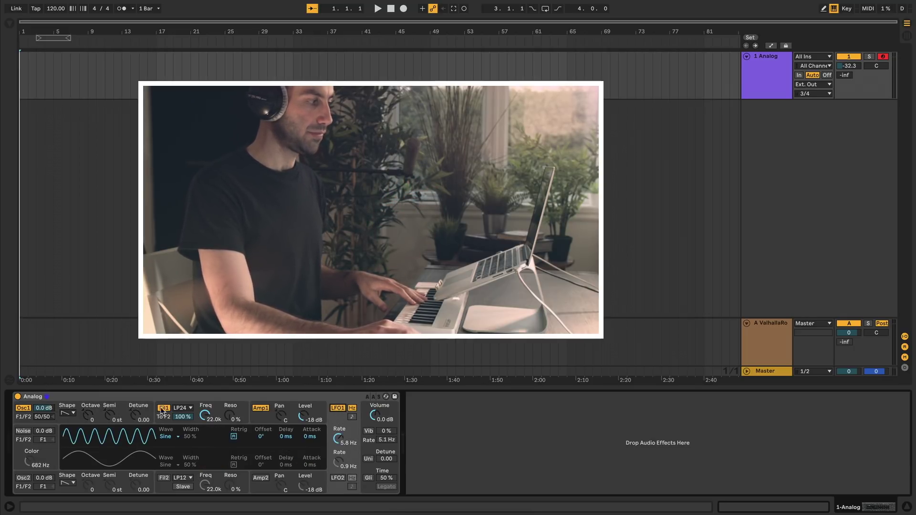
left_click(74, 422)
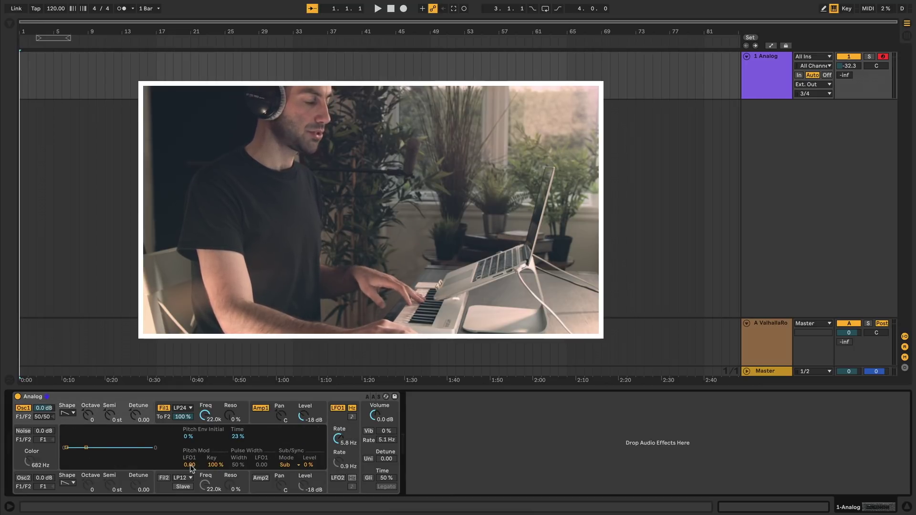
mouse_move(190, 465)
left_mouse_down()
mouse_move(190, 444)
mouse_move(190, 465)
left_mouse_up()
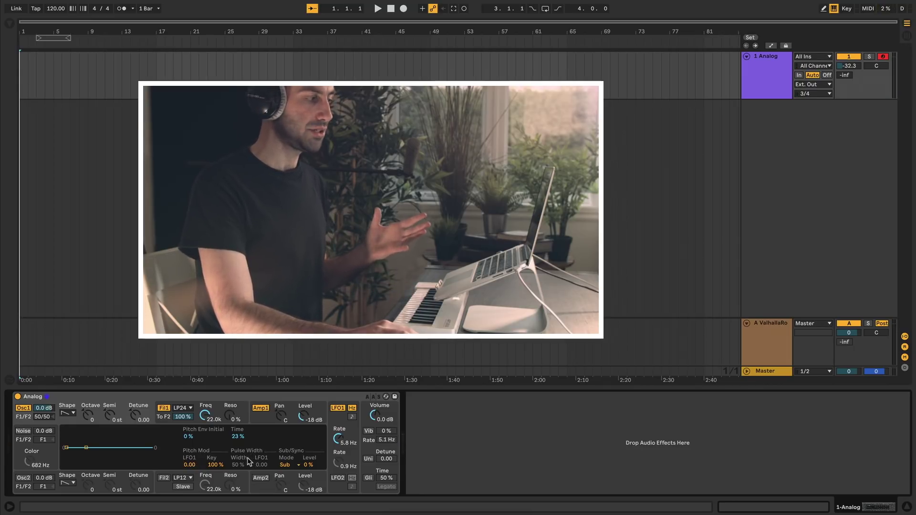
left_click(69, 413)
Make Oscillator 1 a square wave, sweep its pulse width, and slow LFO1 to 1.4 Hz.
left_click(65, 433)
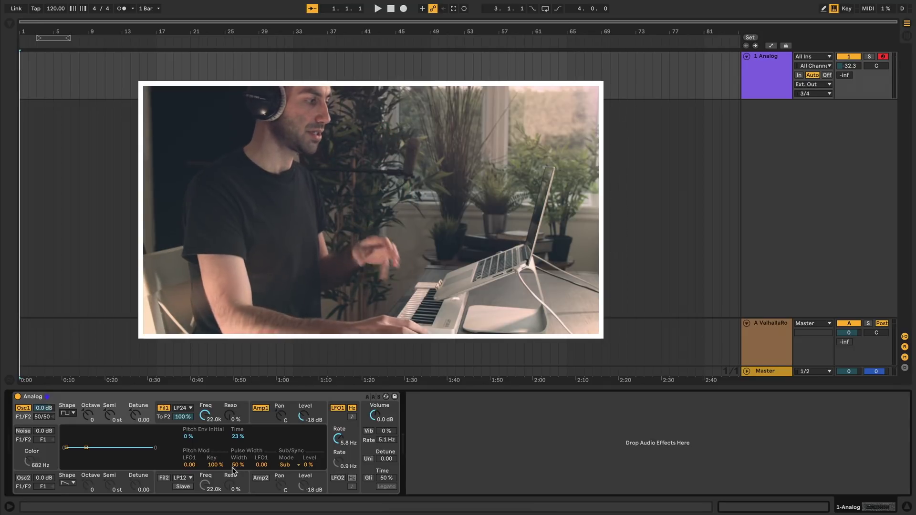
left_click_drag(233, 469, 233, 494)
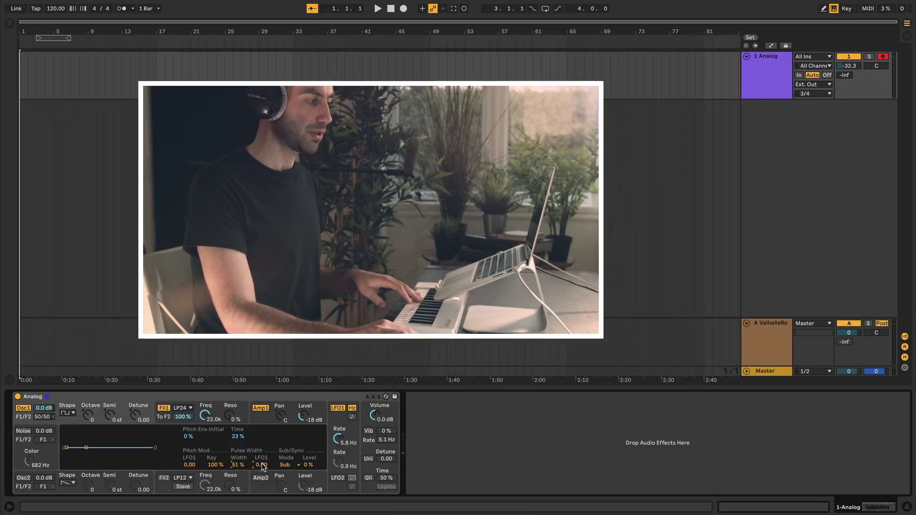
left_click_drag(262, 465, 261, 465)
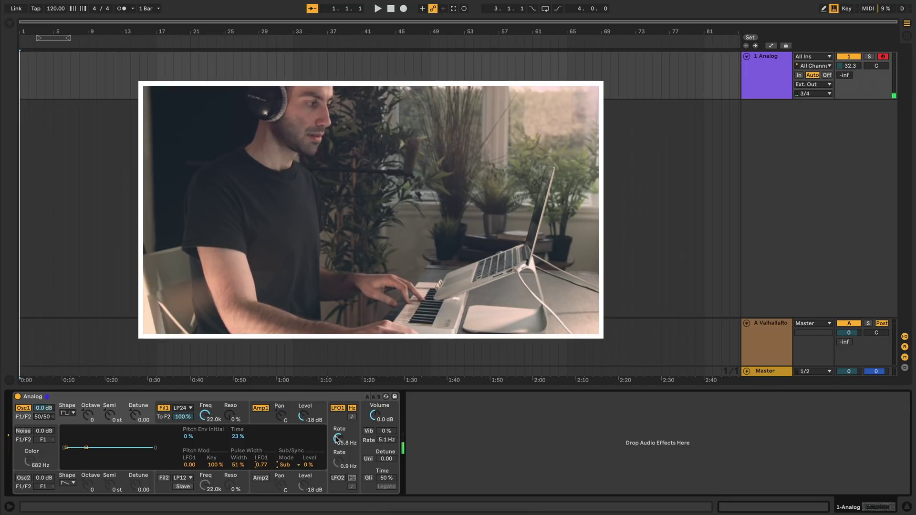
left_click_drag(337, 439, 337, 445)
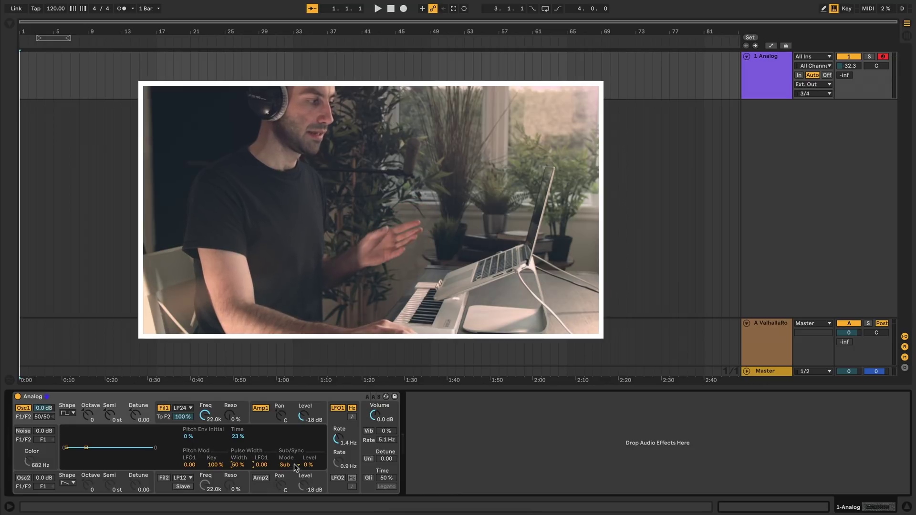
Try the Sub level, then switch Oscillator 1 to Sync mode with a 70% ratio.
left_click(296, 466)
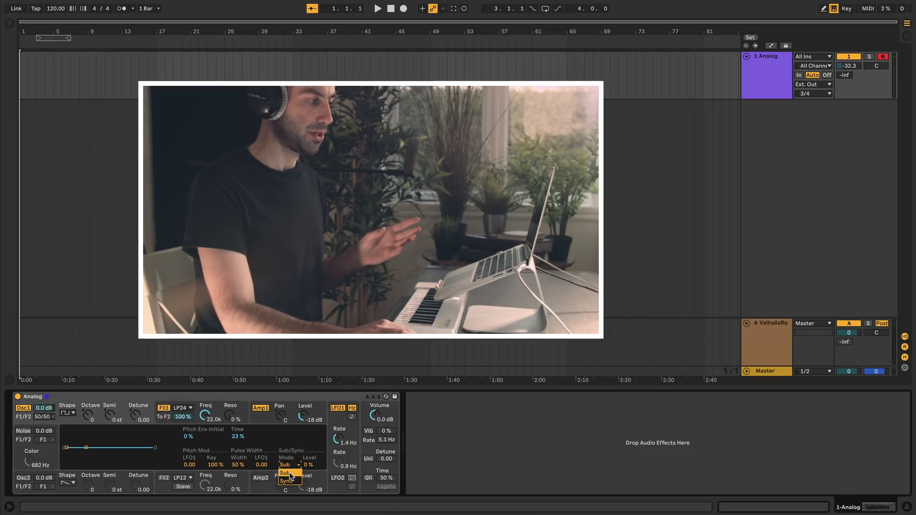
left_click(290, 474)
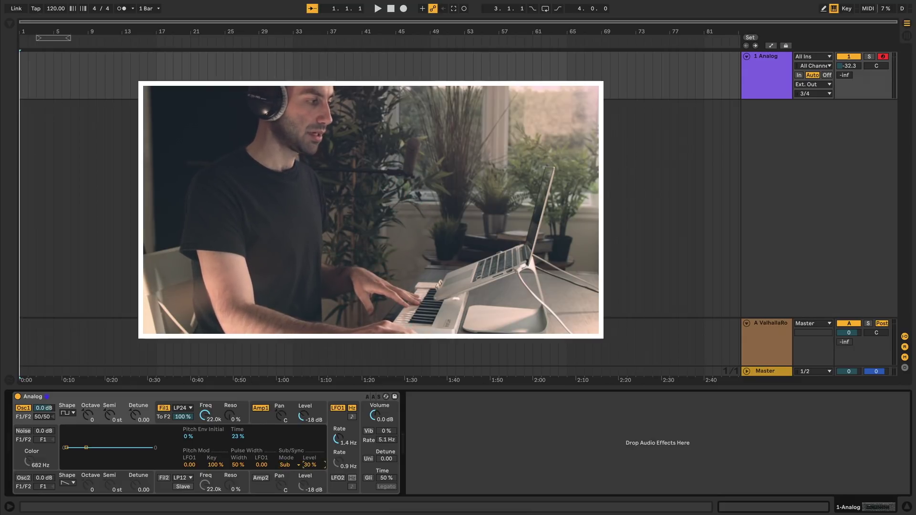
left_click_drag(309, 465, 308, 505)
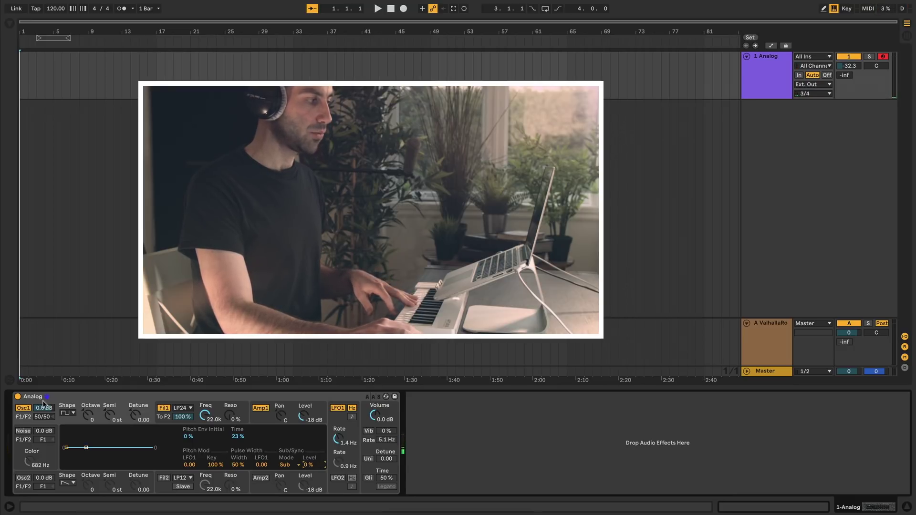
left_click(73, 413)
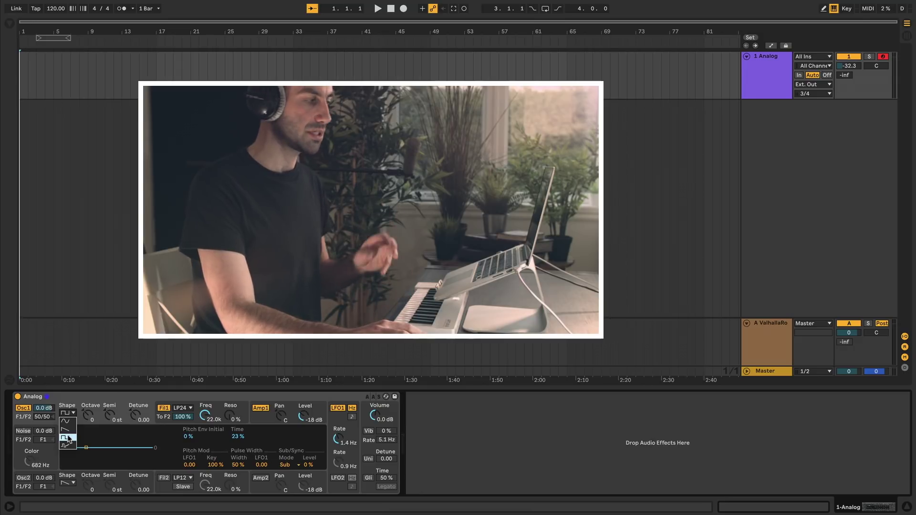
left_click(73, 393)
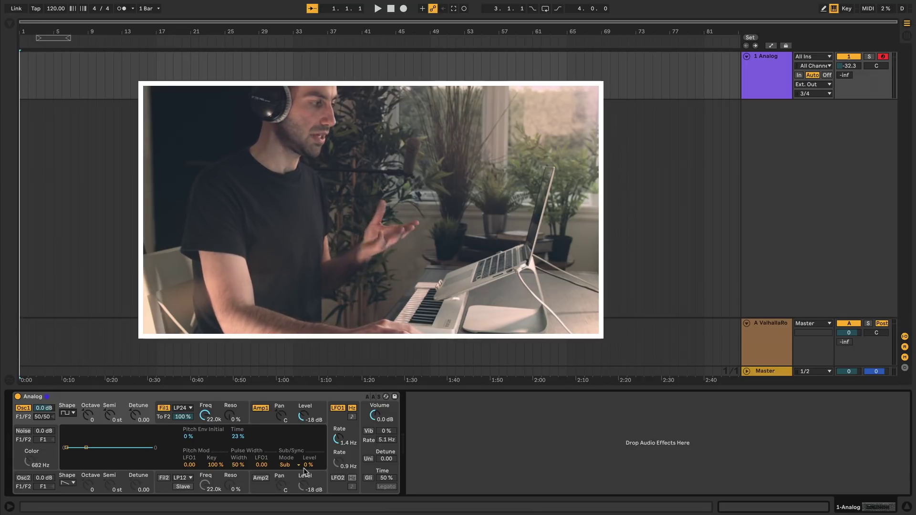
left_click(289, 464)
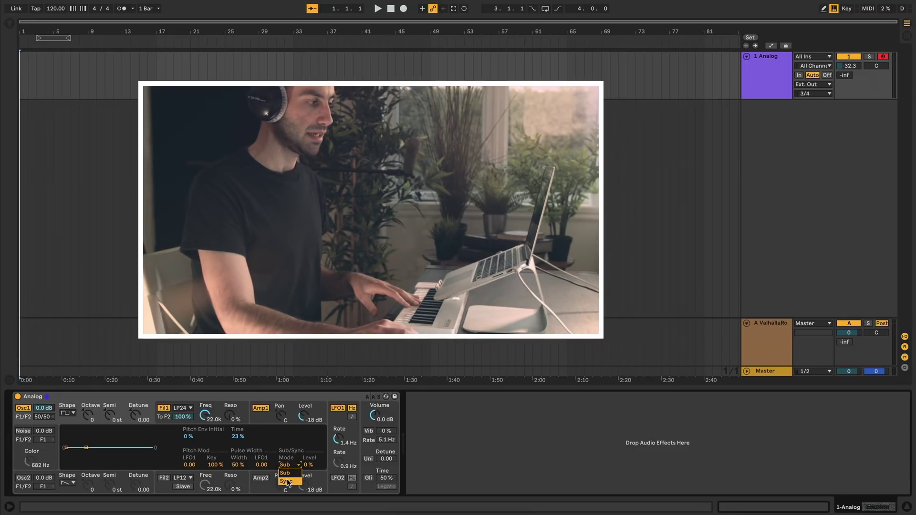
left_click(288, 481)
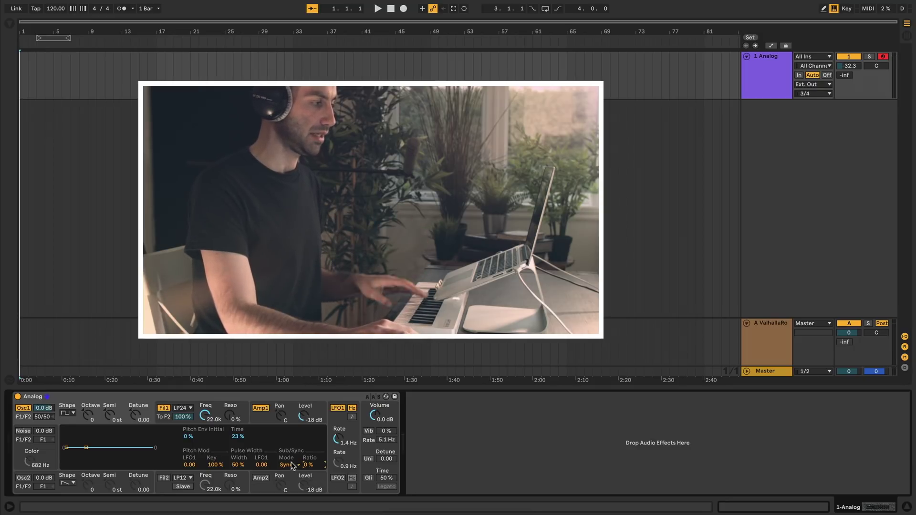
mouse_move(308, 465)
left_mouse_down()
mouse_move(308, 449)
mouse_move(308, 466)
left_mouse_up()
Show Oscillator 2's page, switch it on, and set its initial pitch envelope amount.
left_click(70, 492)
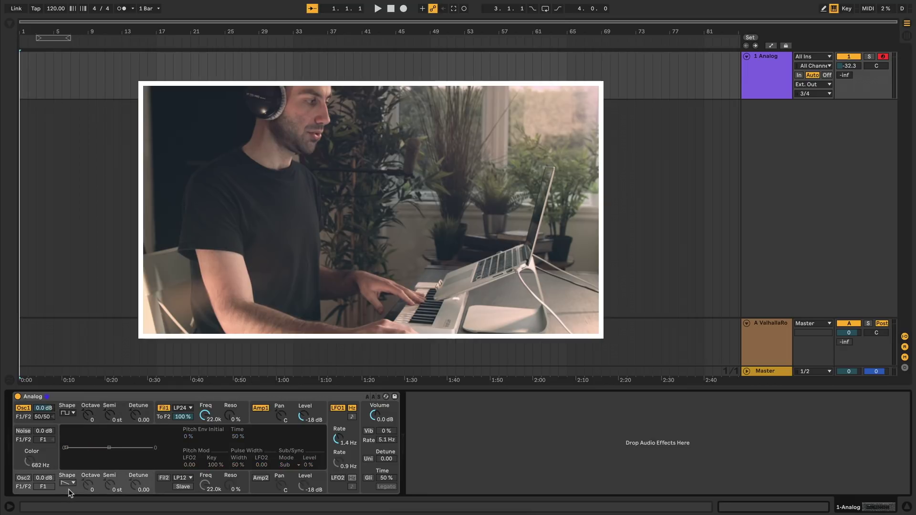
left_click(24, 478)
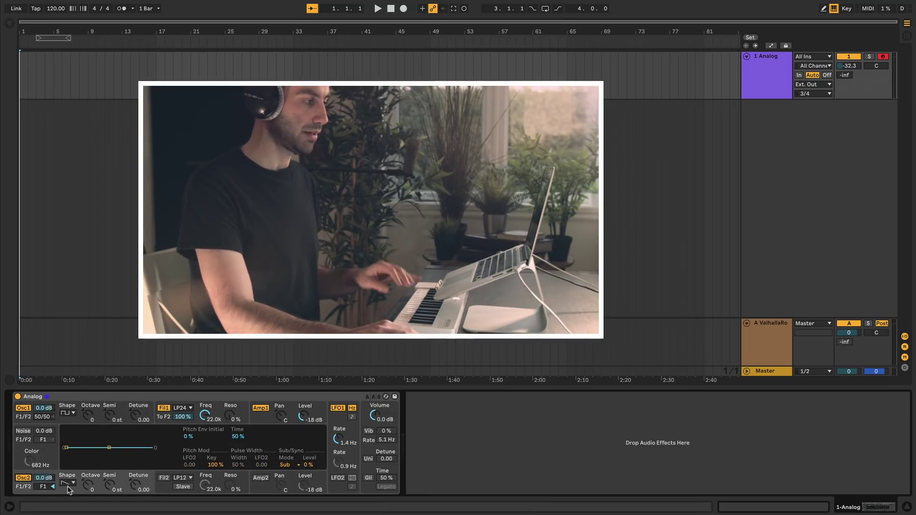
left_click(91, 492)
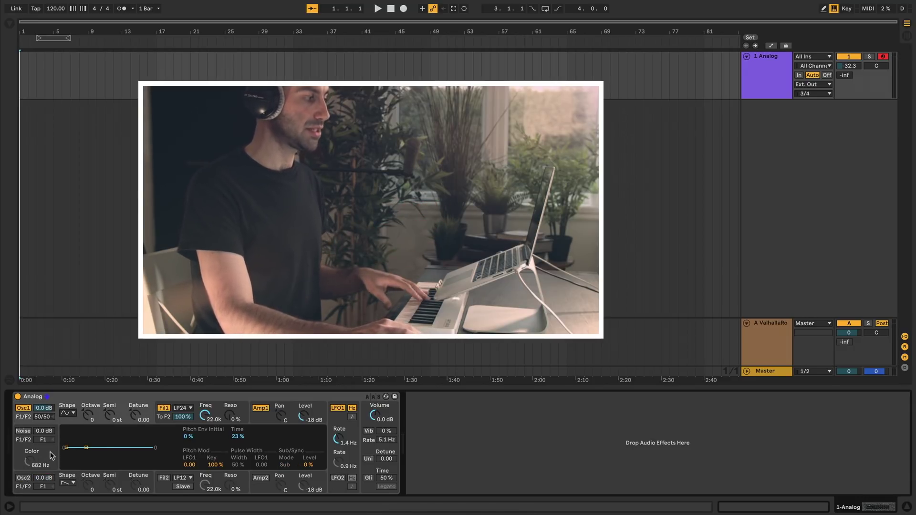
Switch on the noise source, split it 50/50 between the filters, and tune its colour.
left_click(23, 431)
left_click(25, 431)
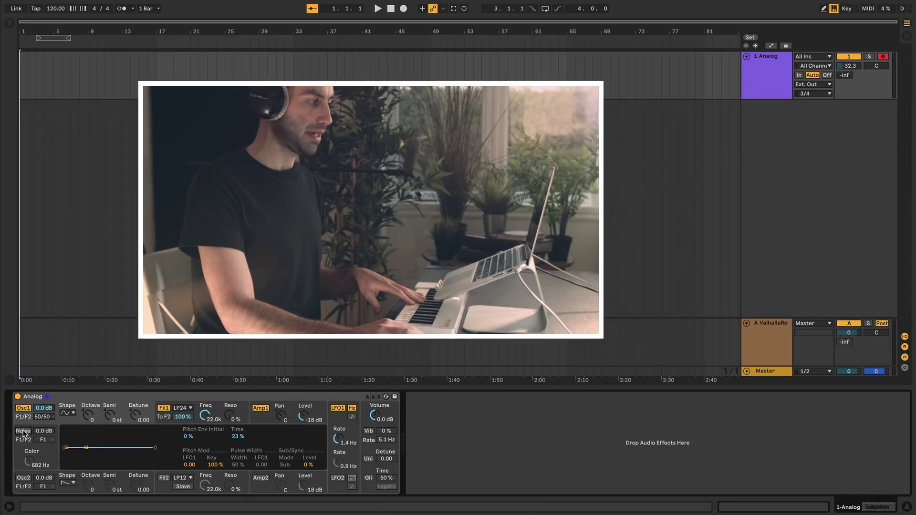
left_click(25, 432)
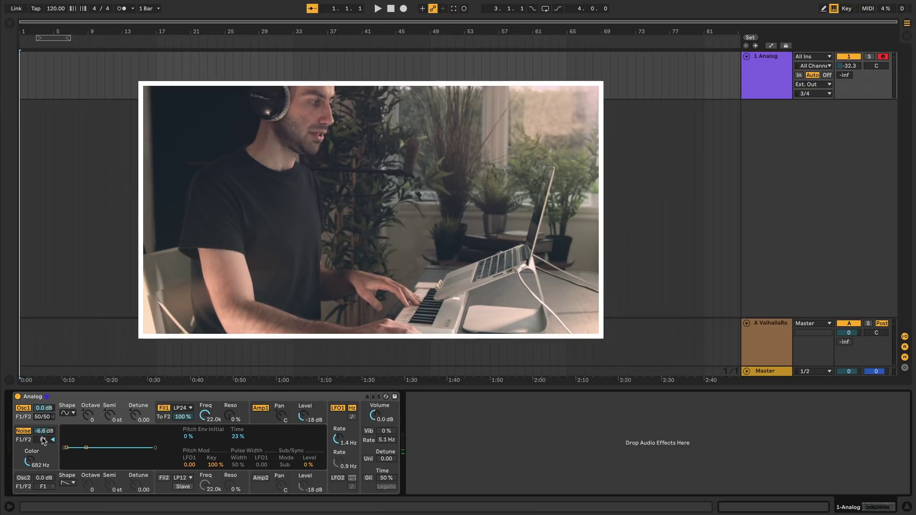
left_click_drag(43, 440, 43, 432)
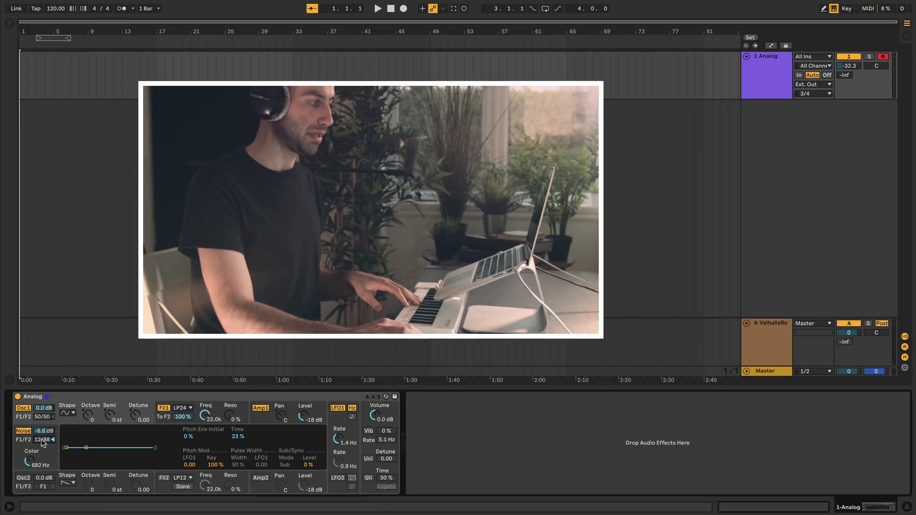
left_click_drag(29, 459, 28, 429)
left_click_drag(29, 460, 41, 466)
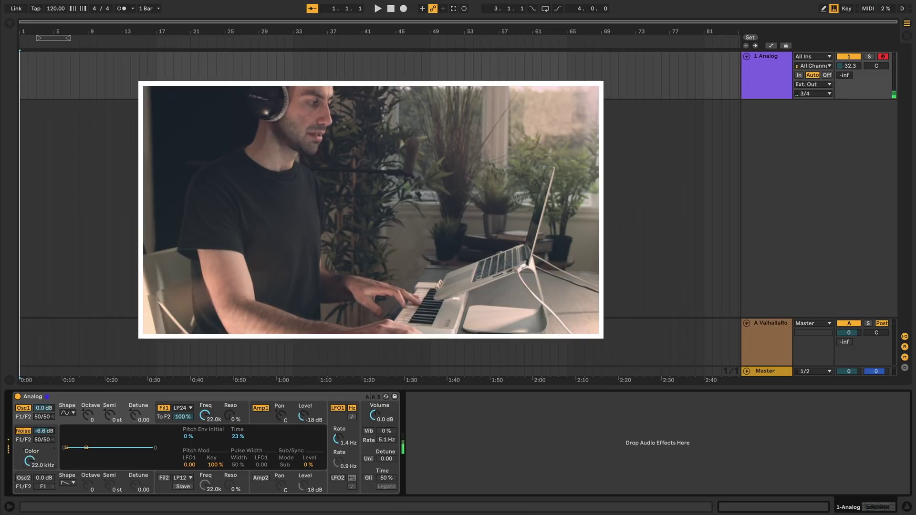
left_click_drag(29, 461, 30, 463)
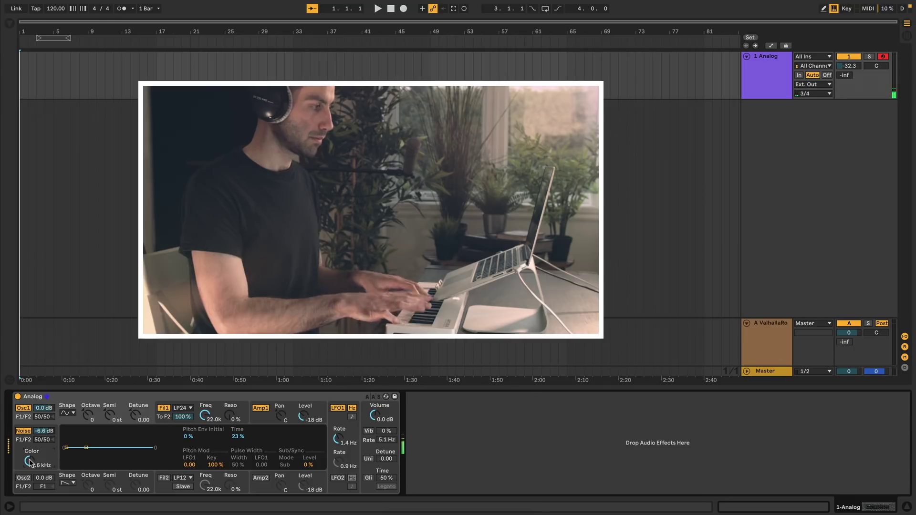
Try Oscillator 1's pulse and another waveform, then nudge the noise colour up slightly.
left_click(67, 413)
left_click(67, 446)
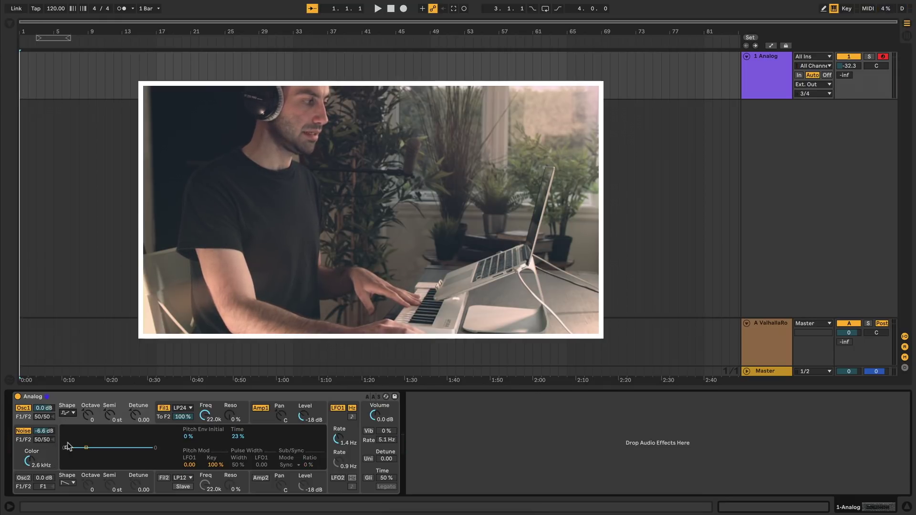
left_click(68, 413)
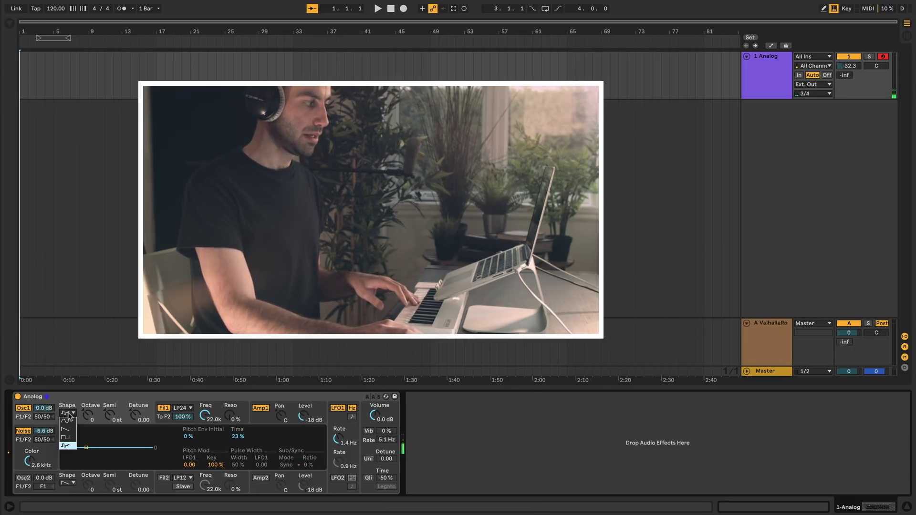
left_click(66, 421)
left_click_drag(34, 463, 30, 460)
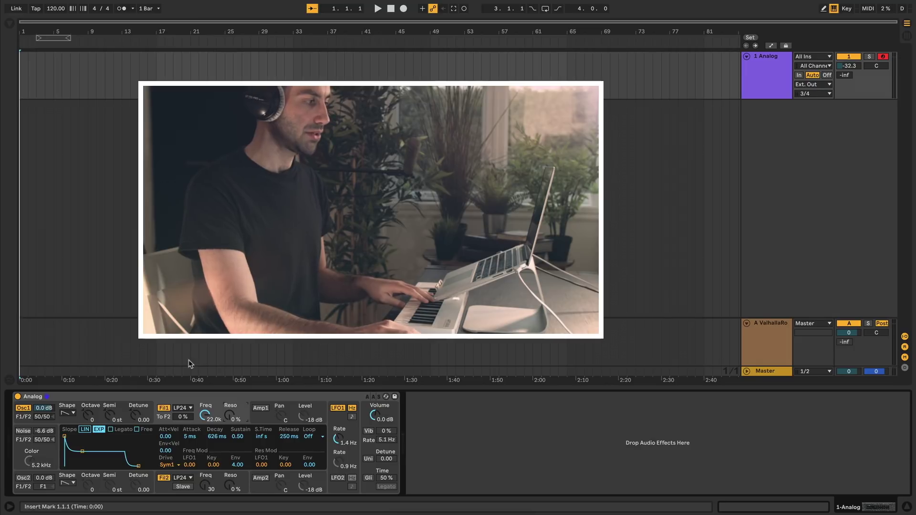
Turn off Filter 2, keep Filter 1 on as LP24, and return To F2 to 0% after trying 100%.
left_click(165, 478)
left_click(163, 408)
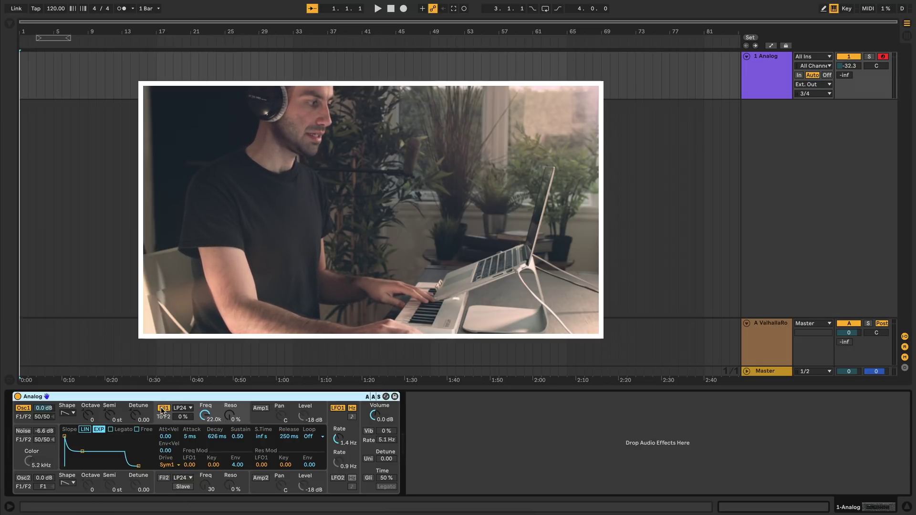
left_click(163, 409)
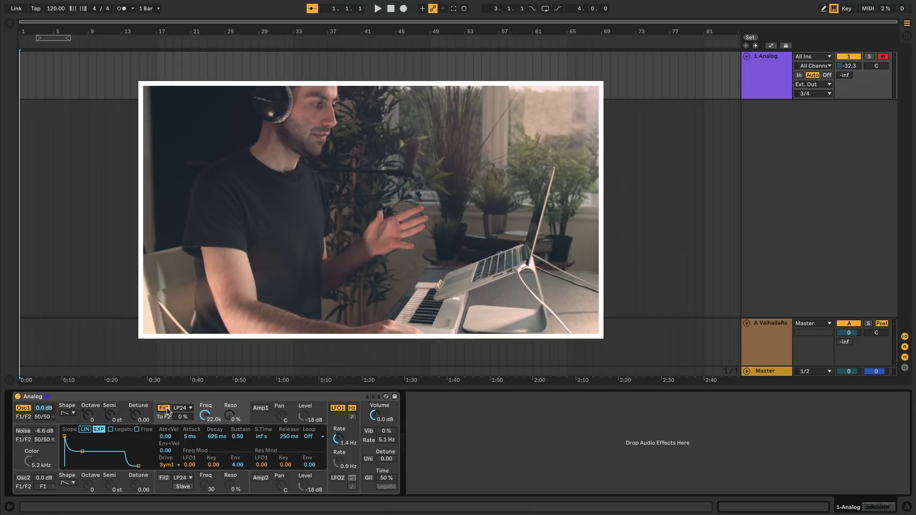
left_click(189, 409)
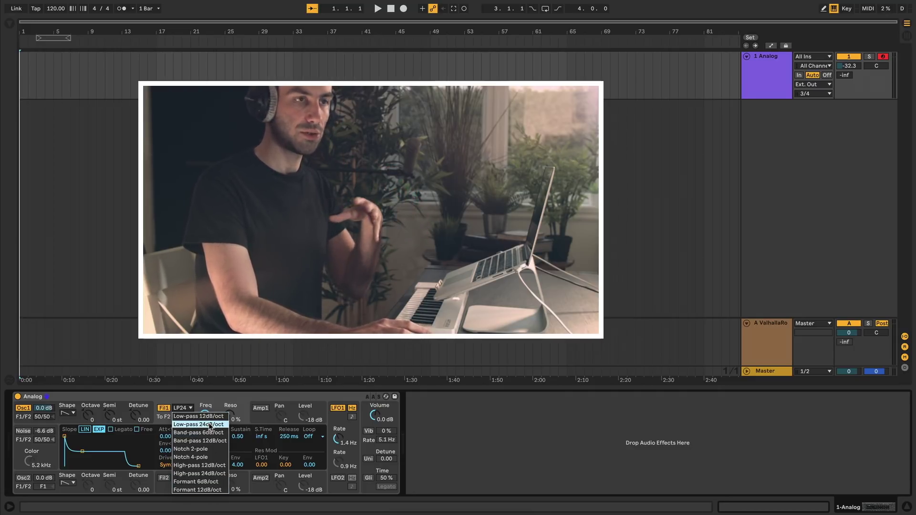
left_click(185, 410)
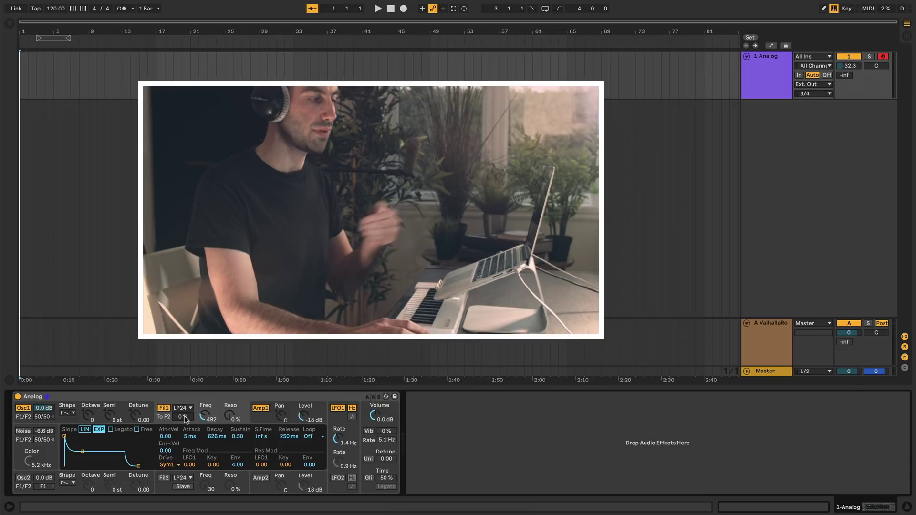
left_click_drag(185, 419, 185, 373)
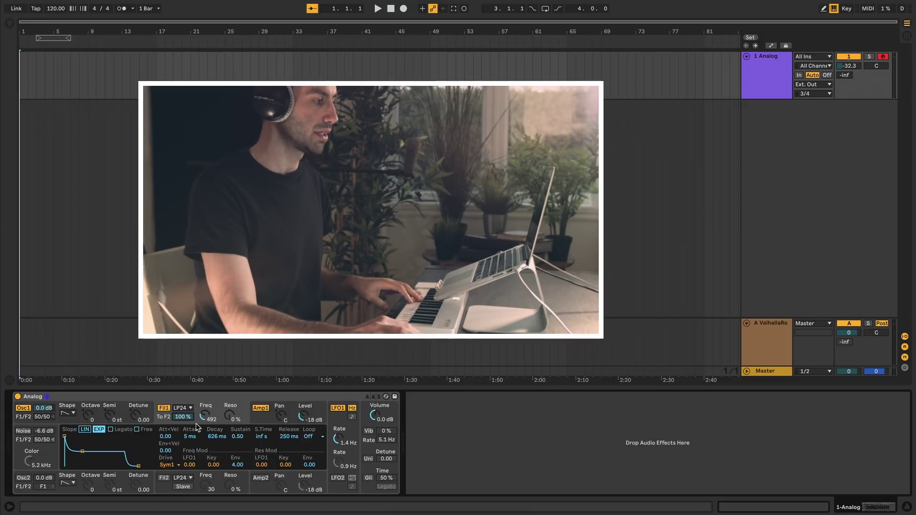
left_click_drag(182, 419, 182, 458)
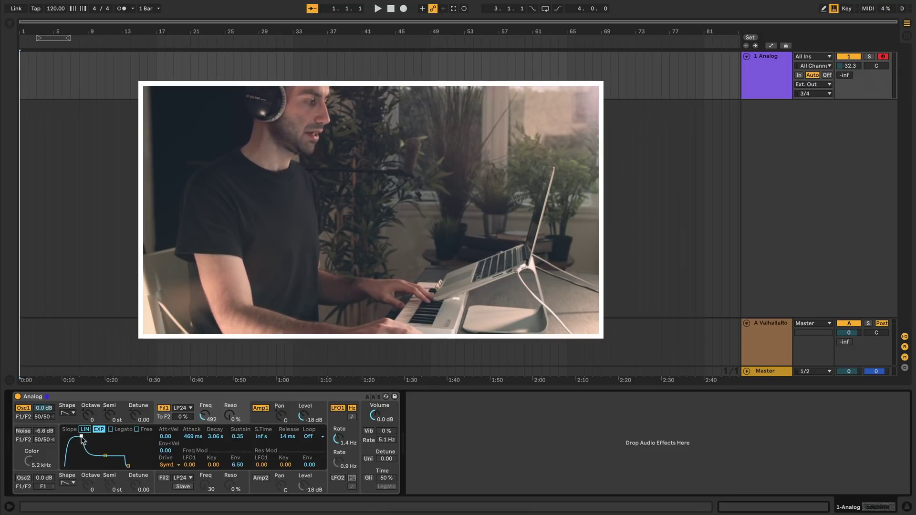
Drag the envelope breakpoints to shorten the attack and decay and lower the sustain.
left_click_drag(82, 437, 78, 436)
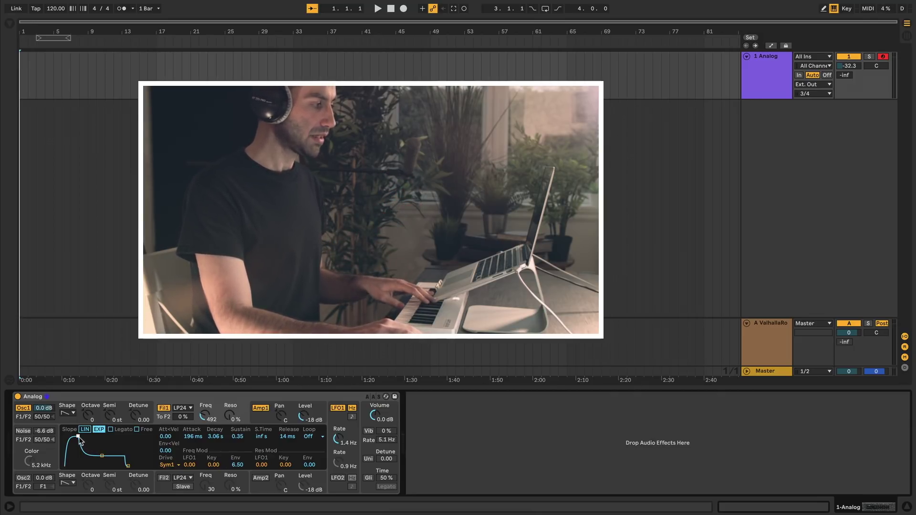
left_click_drag(80, 436, 72, 436)
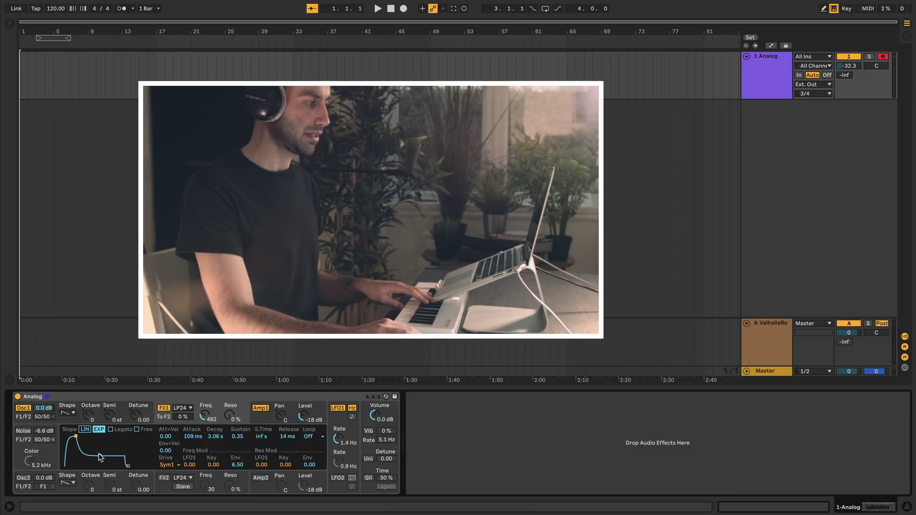
left_click_drag(100, 457, 131, 466)
Compare LIN and EXP slopes, settle on EXP, and raise the attack to 763 ms.
left_click(85, 430)
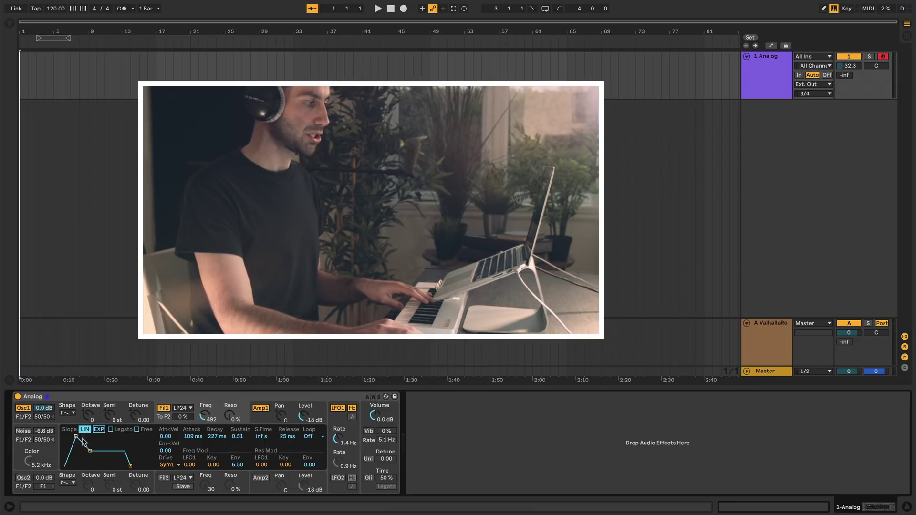
left_click(99, 429)
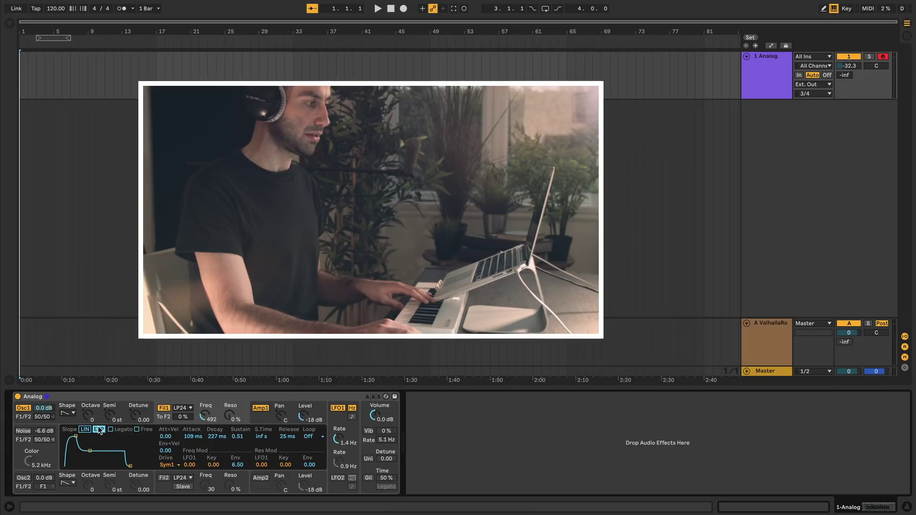
left_click(85, 430)
left_click(98, 430)
left_click(85, 429)
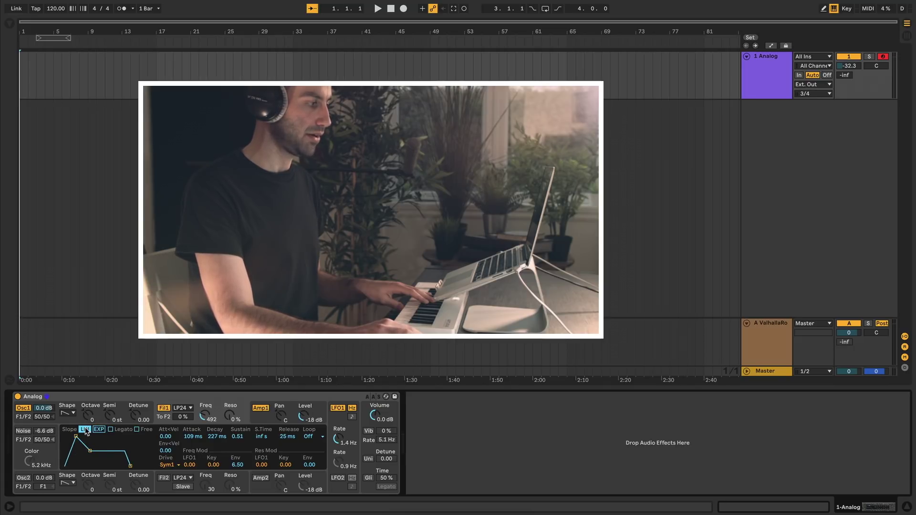
left_click(98, 430)
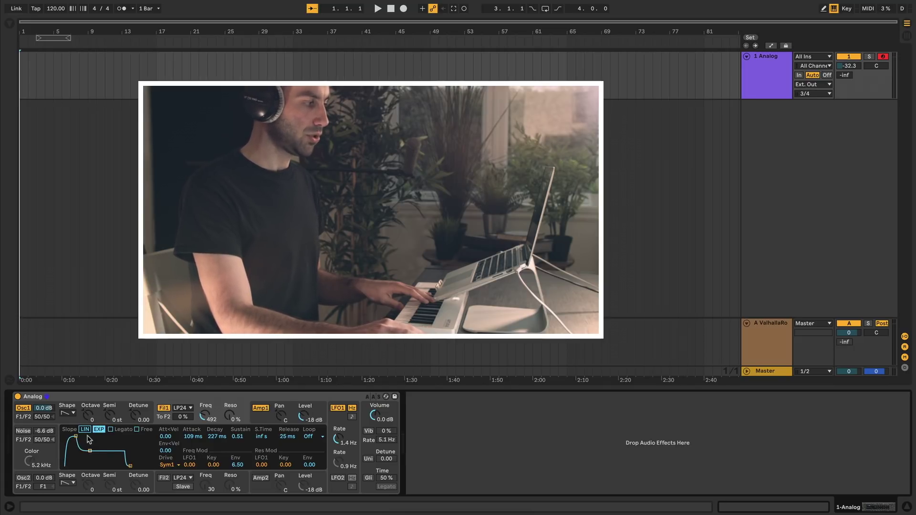
left_click_drag(77, 436, 79, 436)
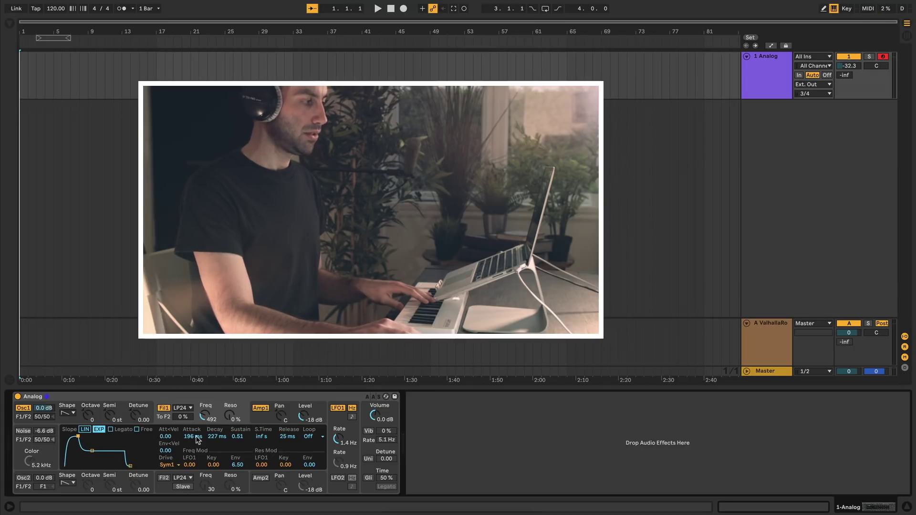
mouse_move(190, 441)
left_mouse_down()
mouse_move(191, 451)
mouse_move(194, 432)
left_mouse_up()
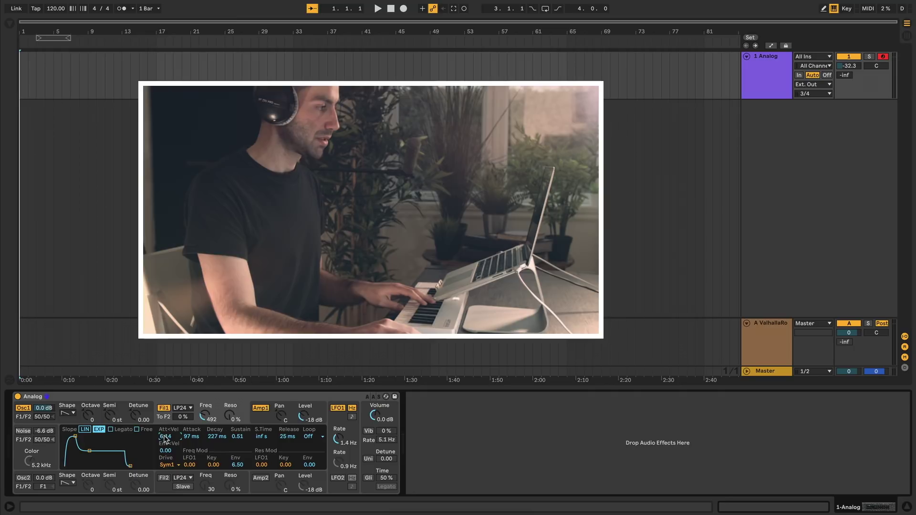
Nudge the attack to 146 ms and reset Env<Vel to 0.00 after trying it.
left_click_drag(74, 436, 76, 437)
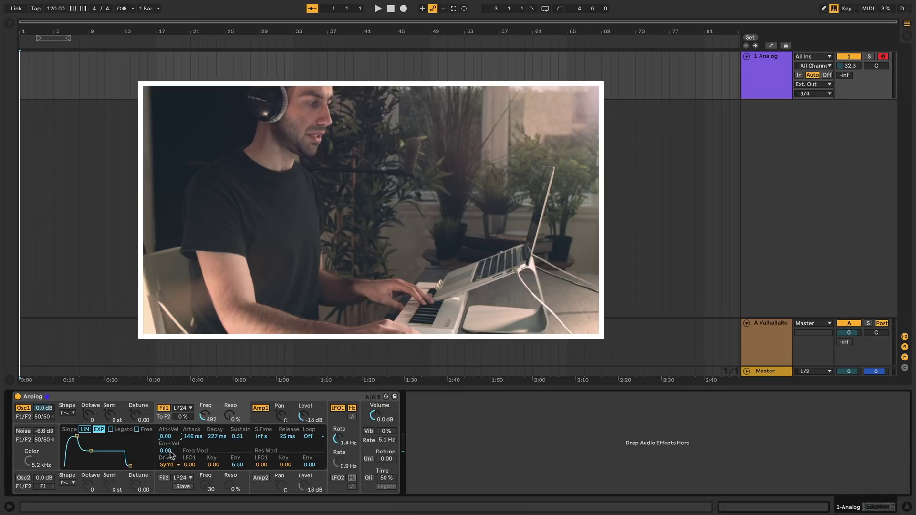
left_click_drag(165, 451, 166, 452)
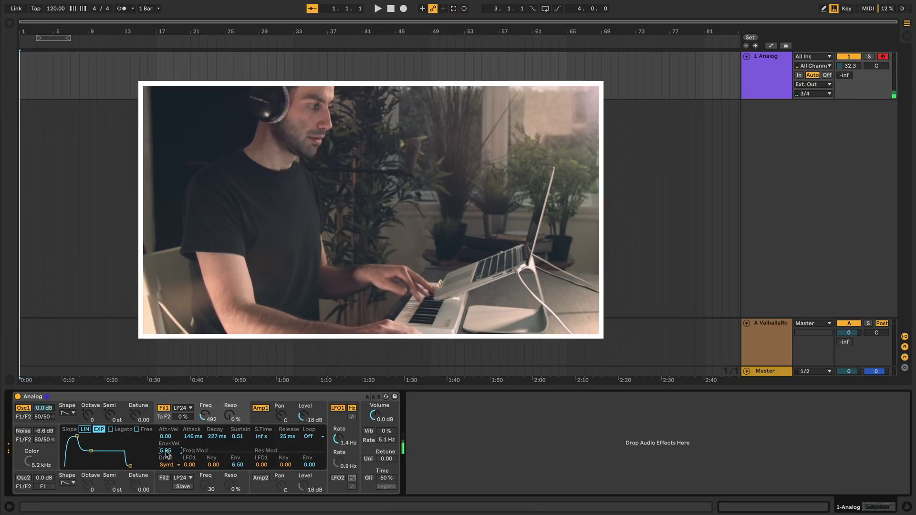
double_click(165, 451)
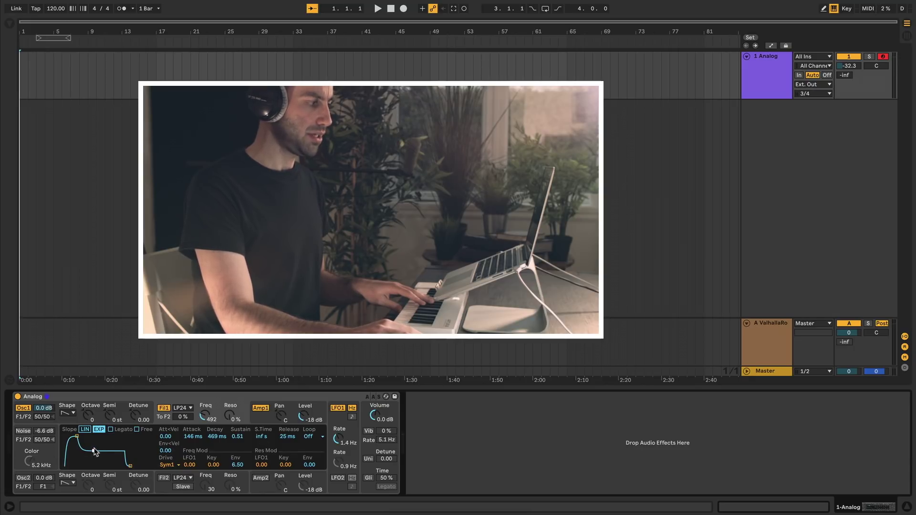
Lengthen the decay, lower sustain slightly, and leave sustain time at infinite with looping off.
left_click_drag(93, 451, 95, 451)
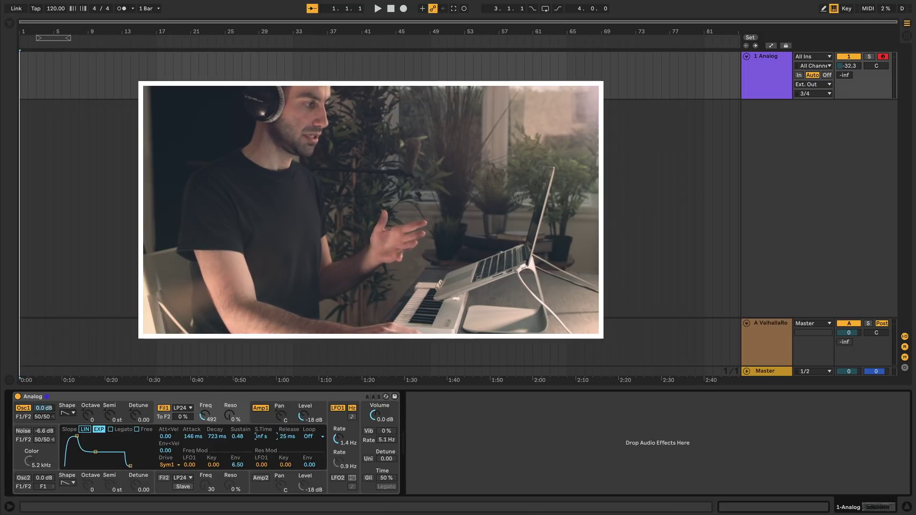
left_click_drag(266, 436, 266, 451)
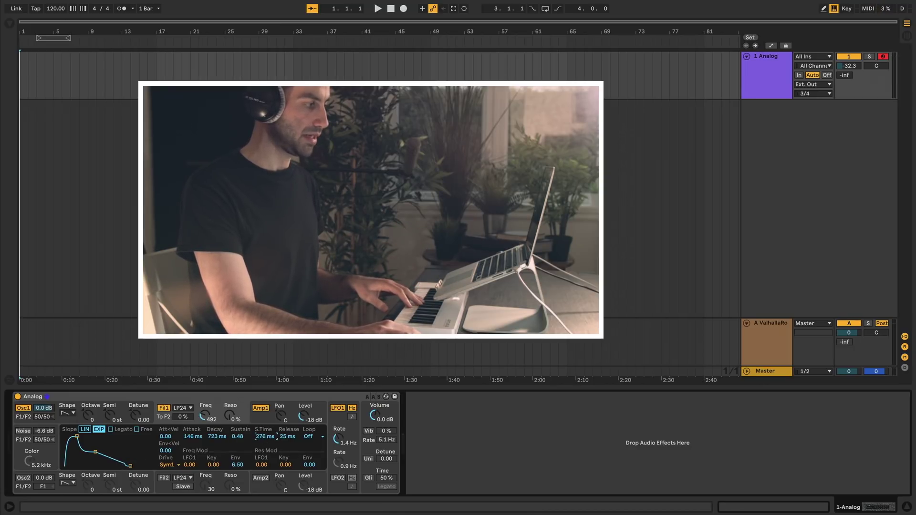
left_click_drag(266, 451, 265, 429)
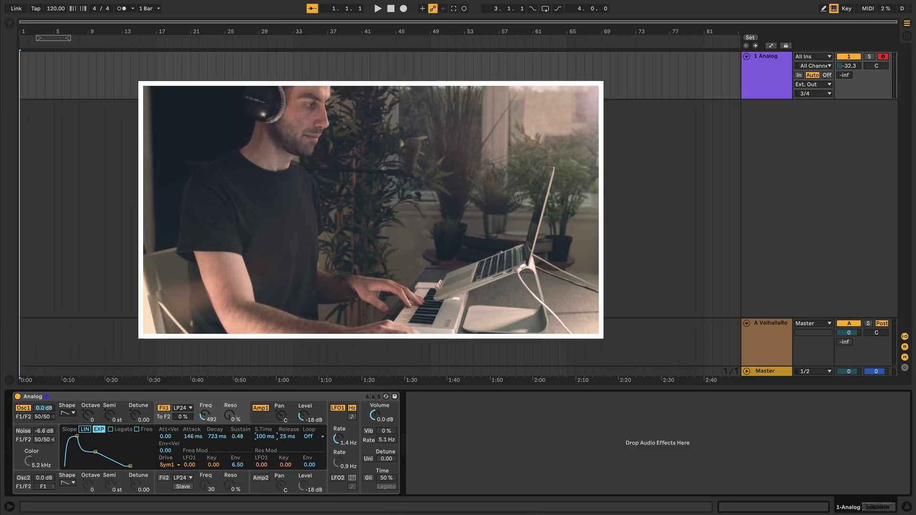
left_click(308, 437)
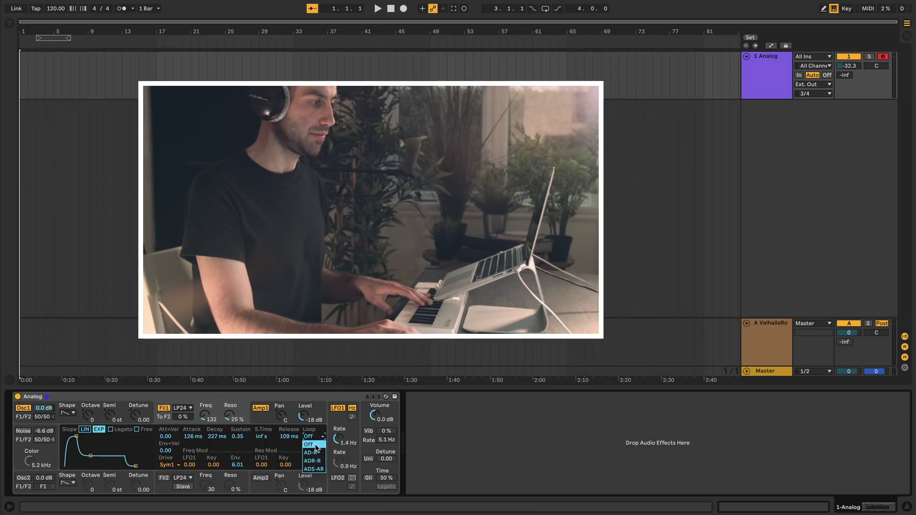
left_click(316, 445)
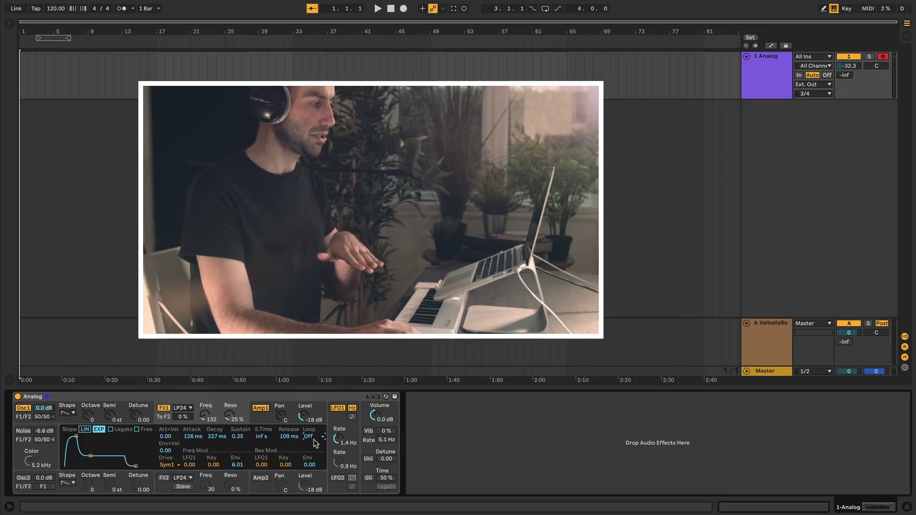
Audition envelope loop modes AD-R, ADR-R and ADS-AR while reshaping the decay.
left_click(314, 438)
left_click(315, 465)
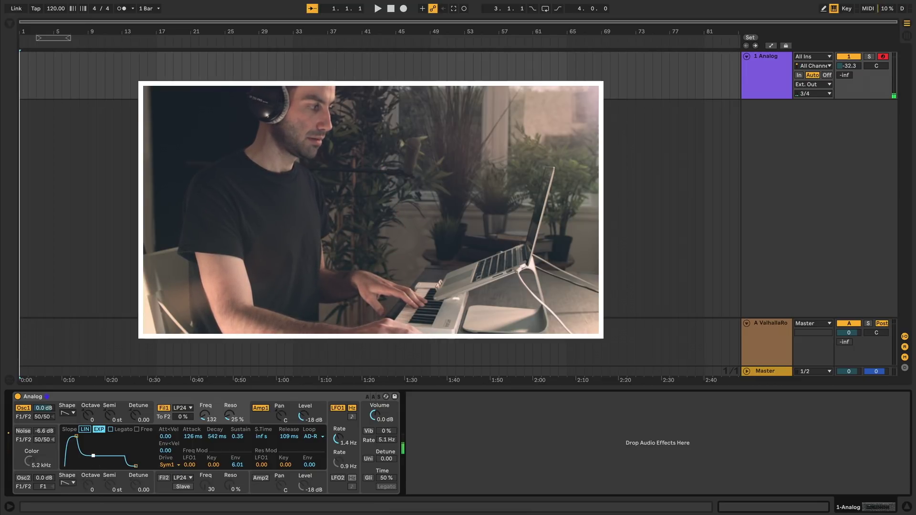
left_click_drag(95, 456, 89, 457)
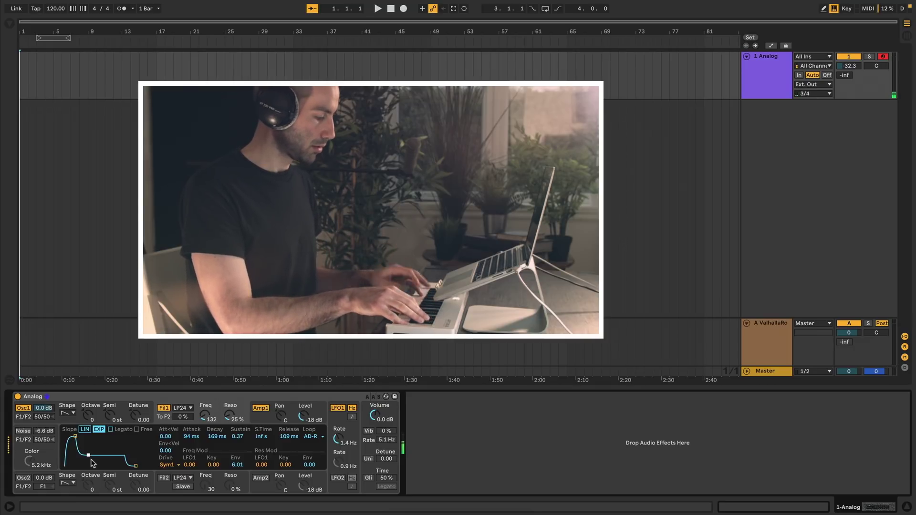
left_click_drag(91, 460, 93, 458)
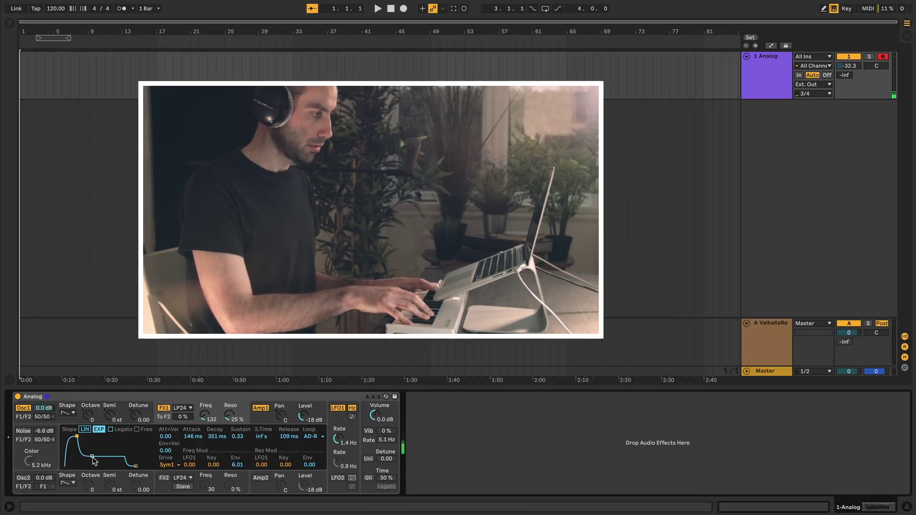
left_click(313, 437)
left_click(313, 466)
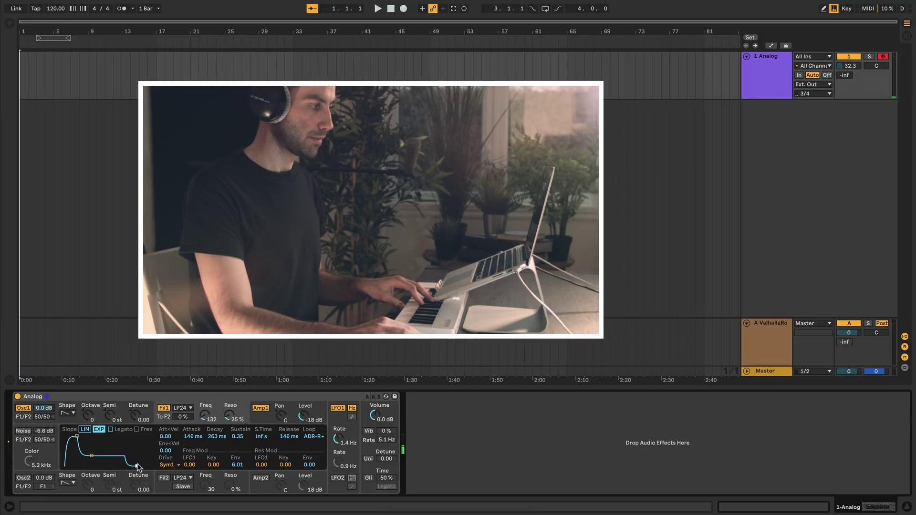
left_click(313, 437)
left_click(318, 469)
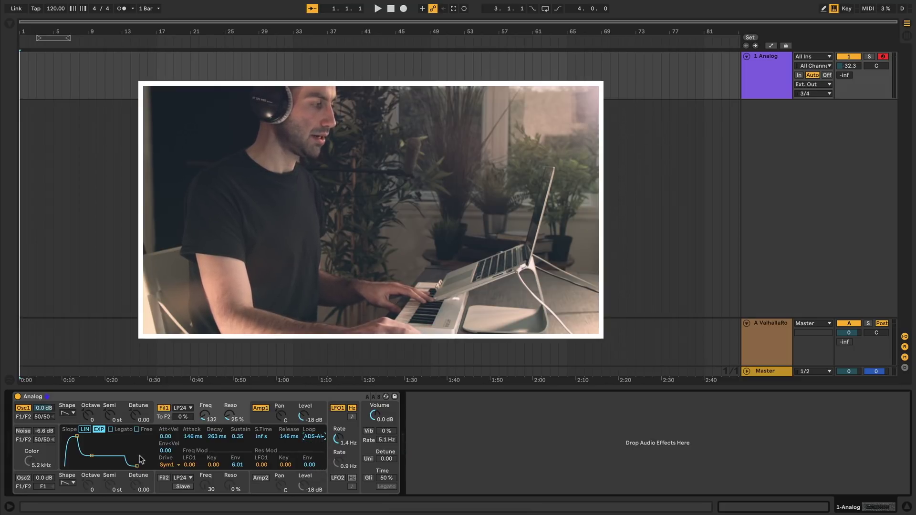
Settle the envelope at 723 ms decay and 0.48 sustain, with looping off.
left_click_drag(91, 456, 93, 454)
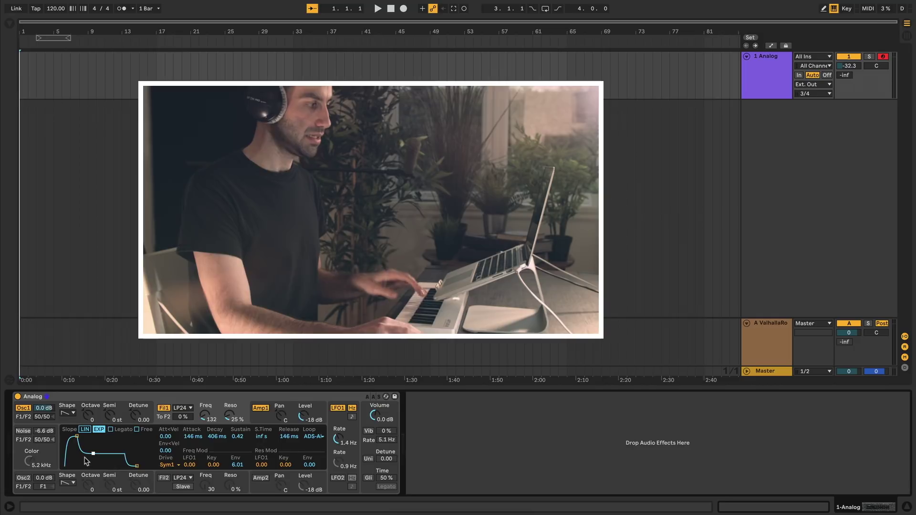
left_click_drag(93, 455, 96, 456)
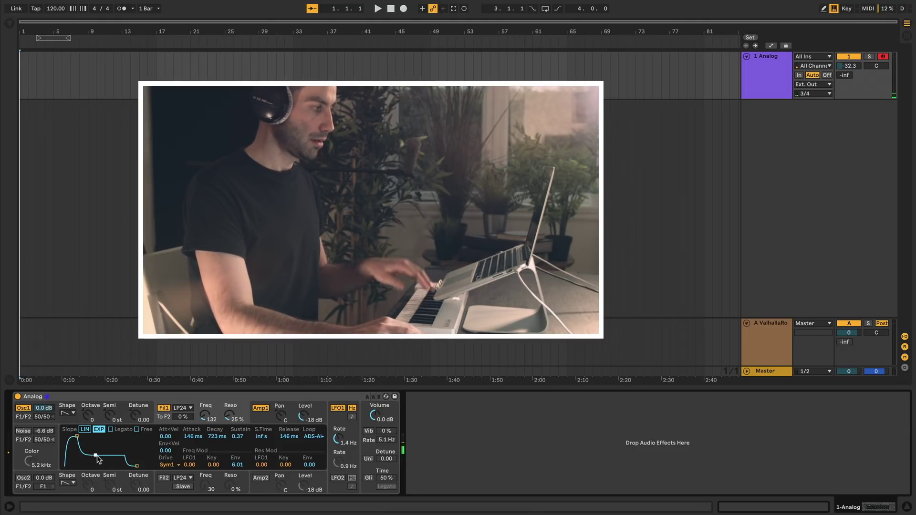
left_click_drag(96, 456, 96, 452)
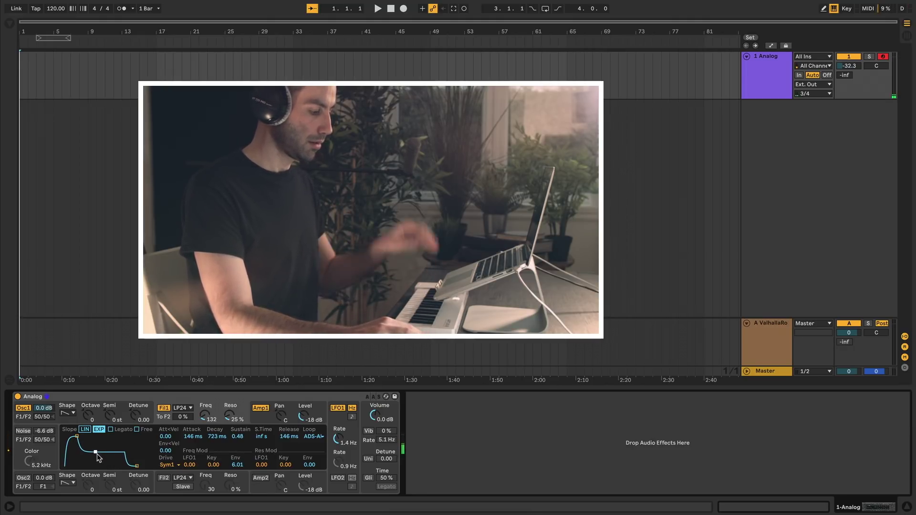
left_click(310, 437)
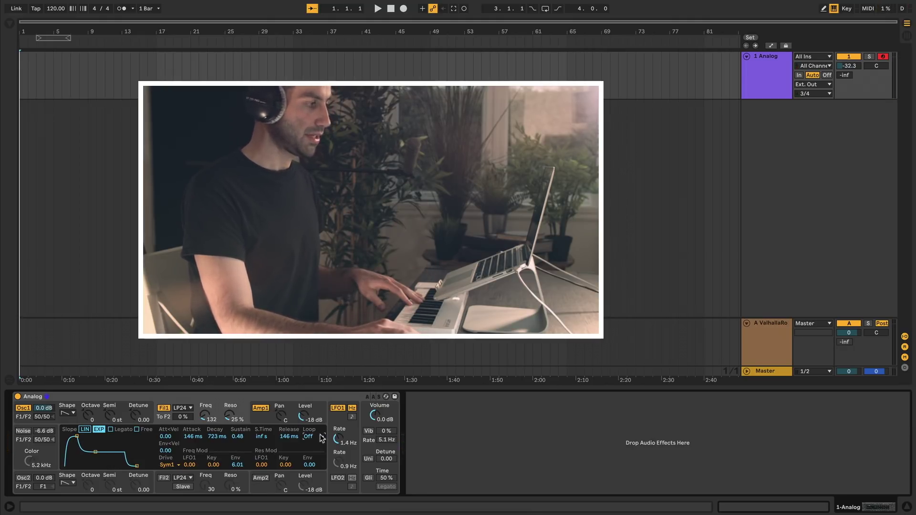
Toggle Legato on and off, turn Free off, and bring up Filter 1's Drive list.
left_click(111, 430)
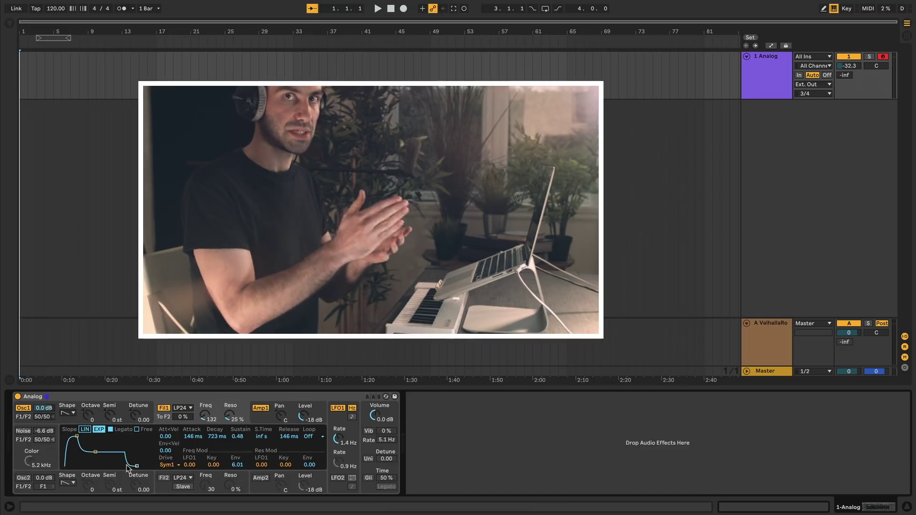
left_click(137, 430)
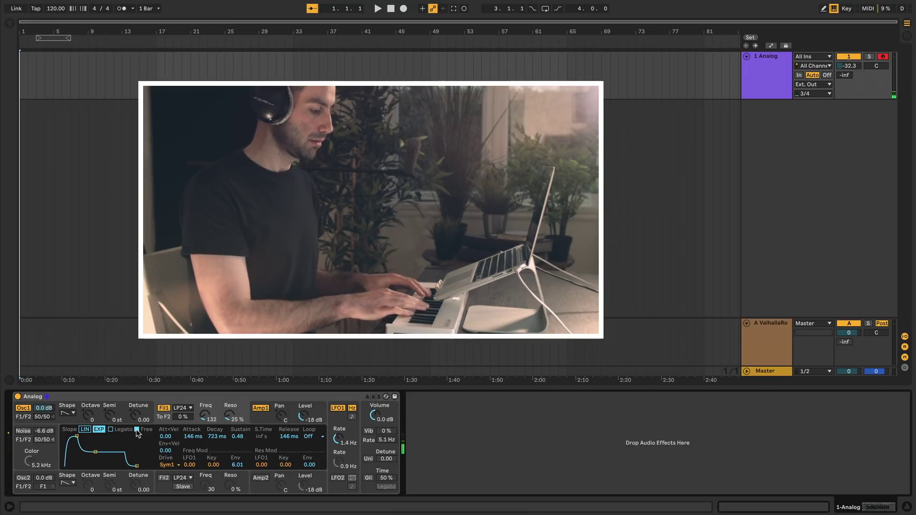
left_click(137, 430)
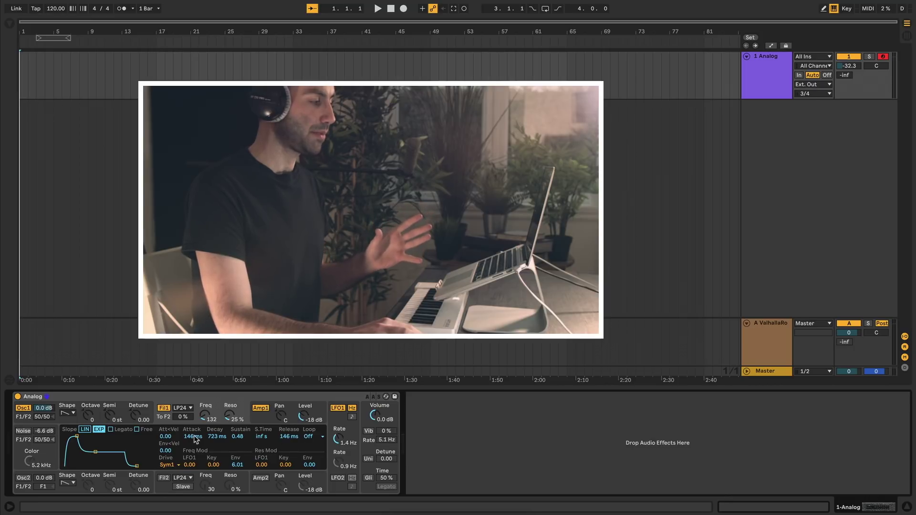
left_click(175, 466)
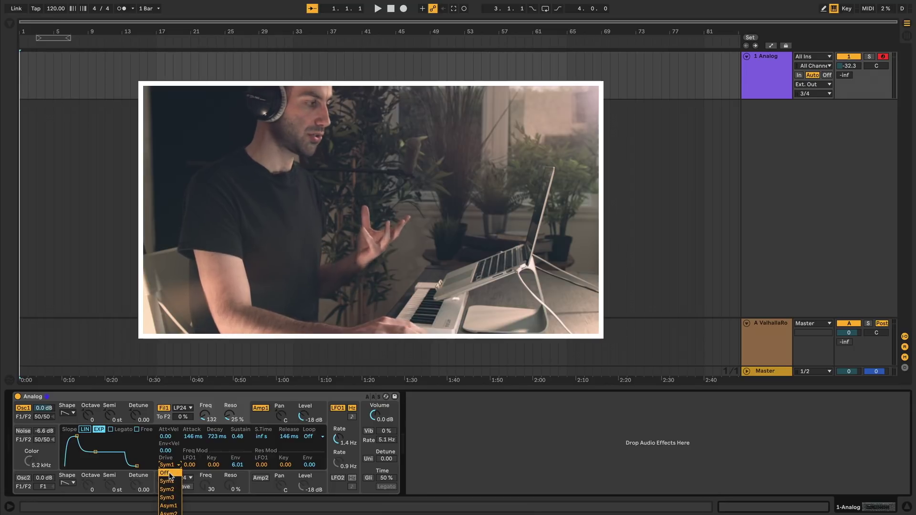
Audition Filter 1 drive types Sym2, Asym2 and Asym3, then raise LFO1 cutoff modulation.
left_click(170, 473)
left_click(171, 466)
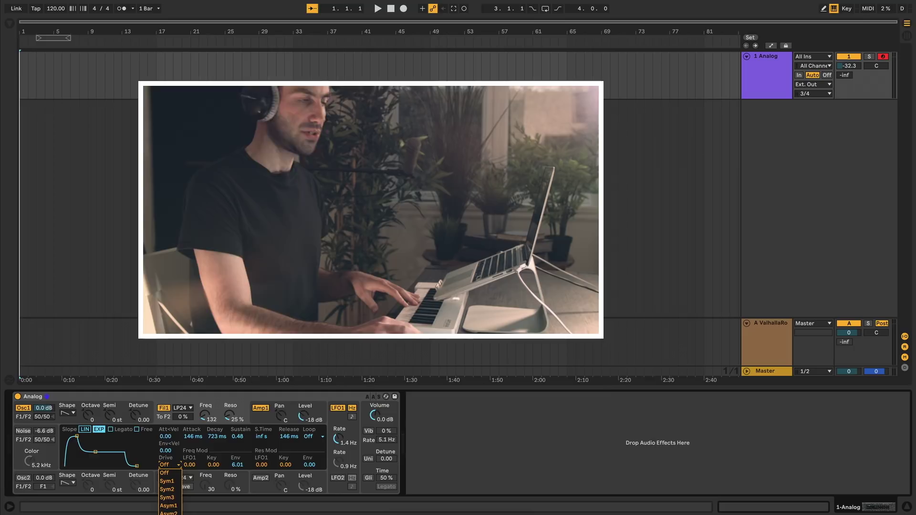
left_click(167, 490)
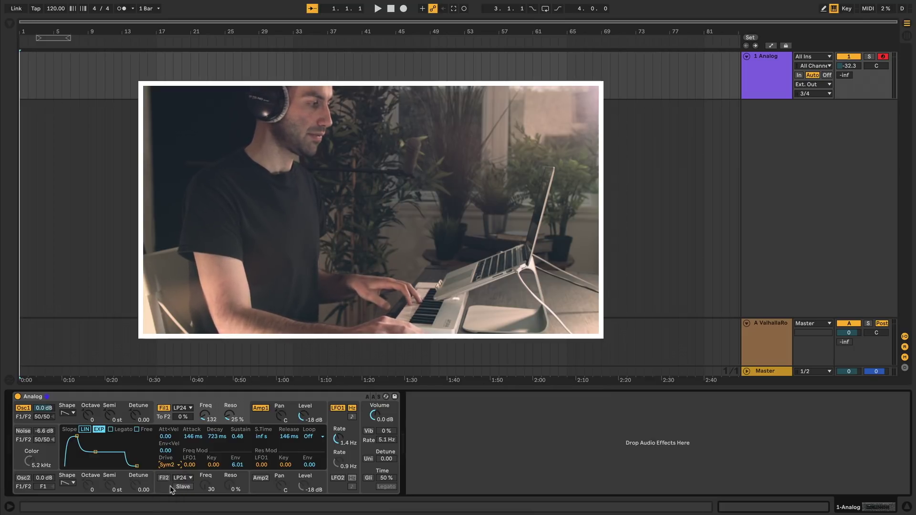
left_click(171, 466)
key("Down")
key("Down")
key("Down")
key("Return")
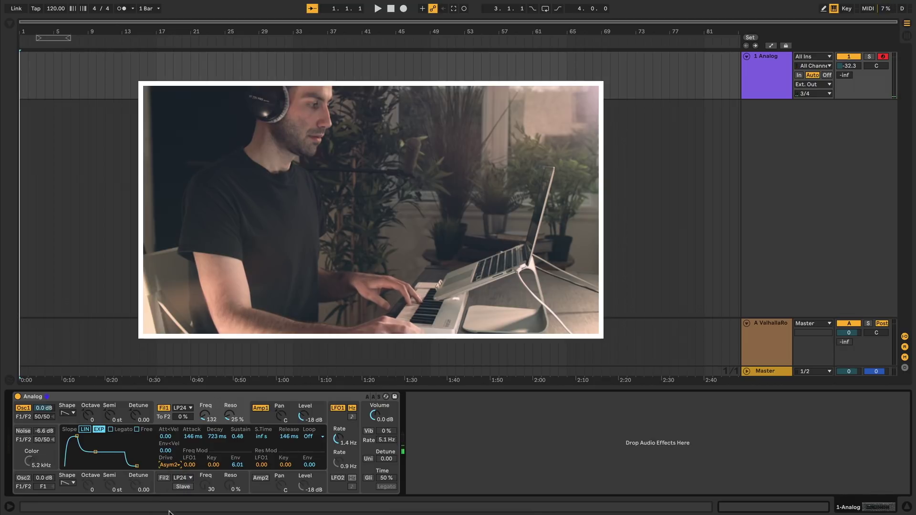
left_click(171, 466)
key("Down")
key("Return")
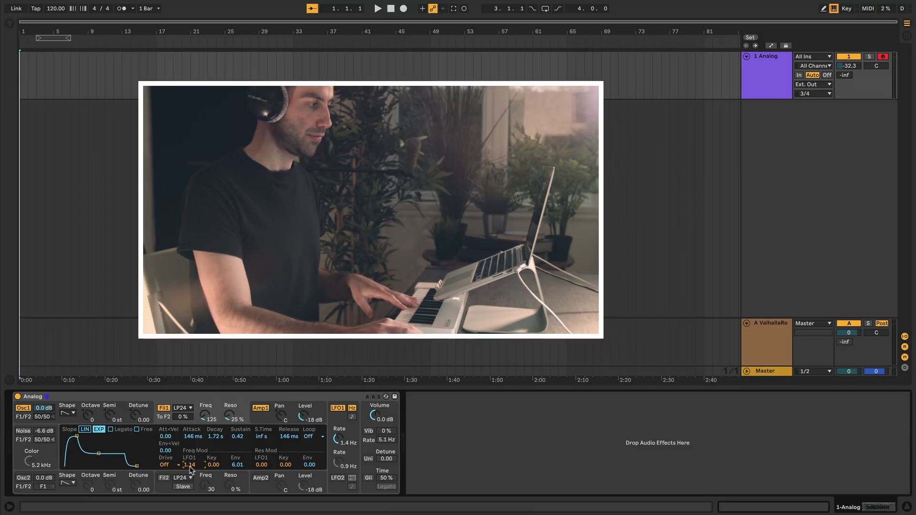
scroll(190, 469, "up", 5)
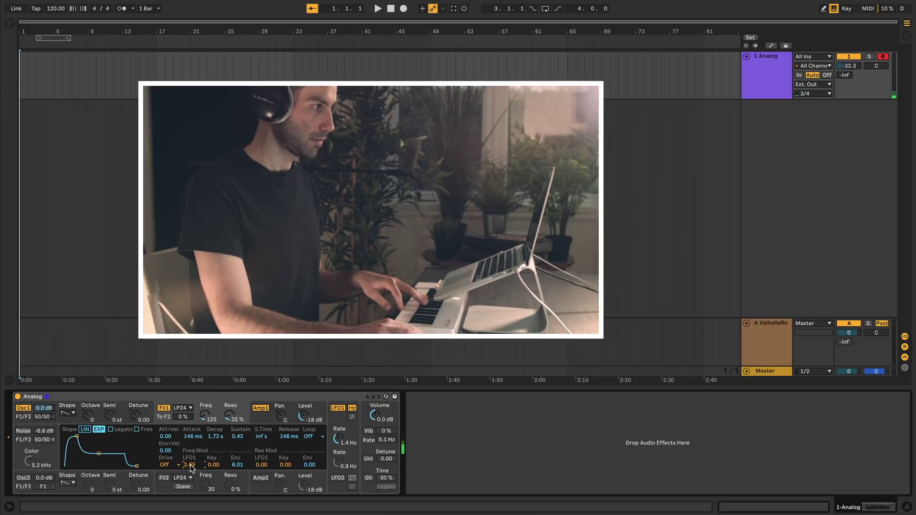
Zero Filter 1's LFO1 and Key modulation, drop Env amount to 3.96, and choose HP12.
key("Delete")
left_click_drag(213, 465, 213, 455)
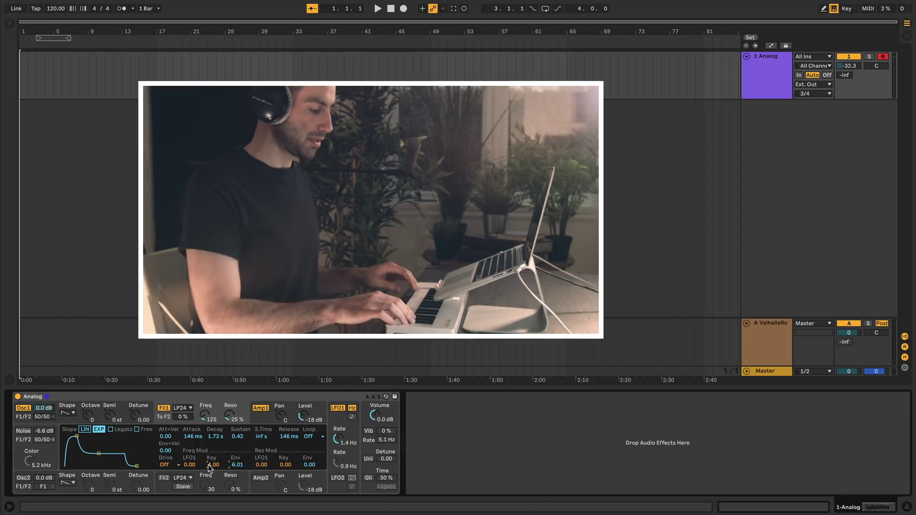
left_click_drag(208, 467, 208, 475)
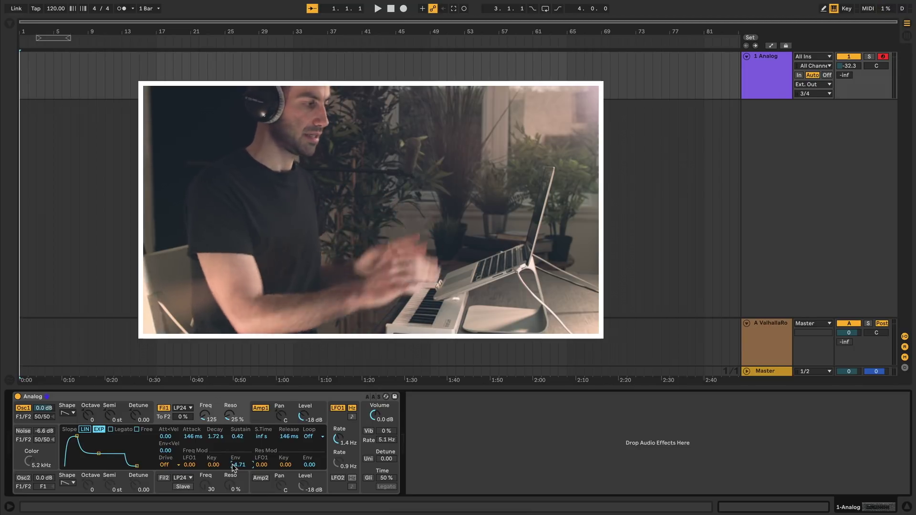
left_click_drag(234, 465, 234, 472)
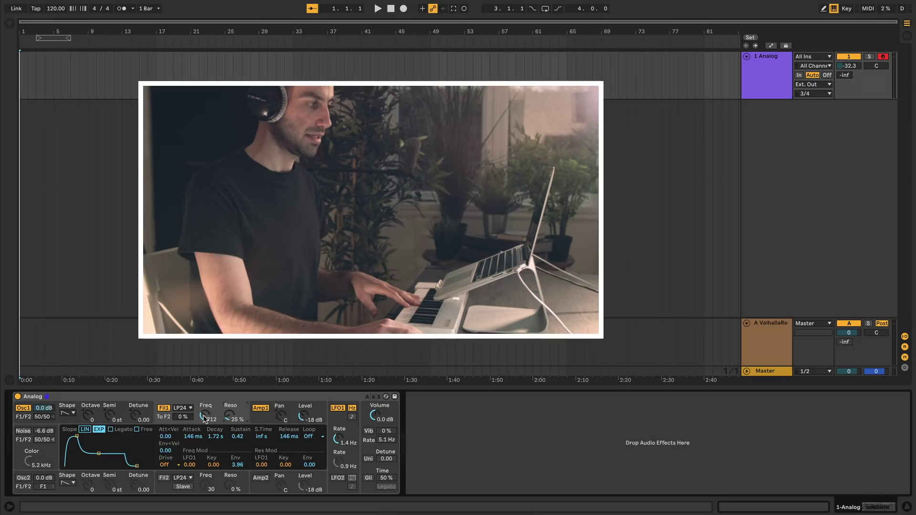
left_click(183, 478)
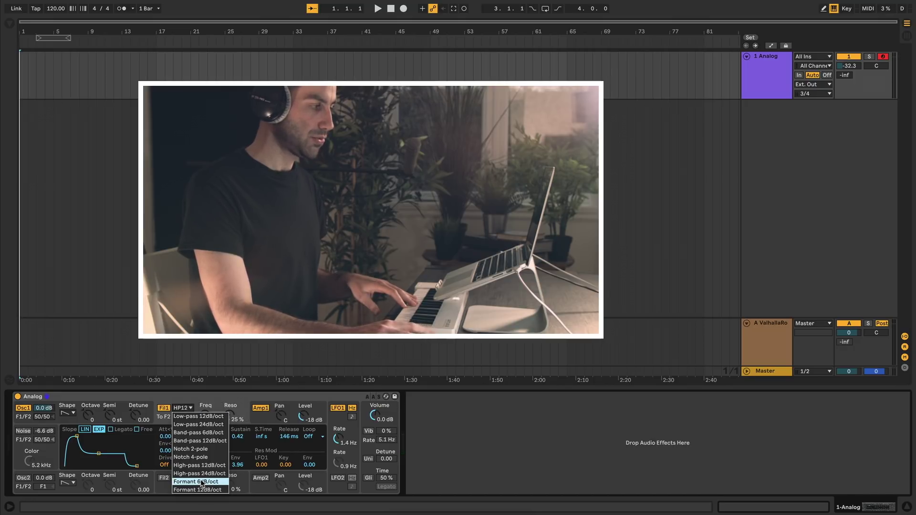
Set Filter 1 to Formant 6dB/oct, ValhallaRoom send to -2.8 dB, and try To F2.
left_click(201, 482)
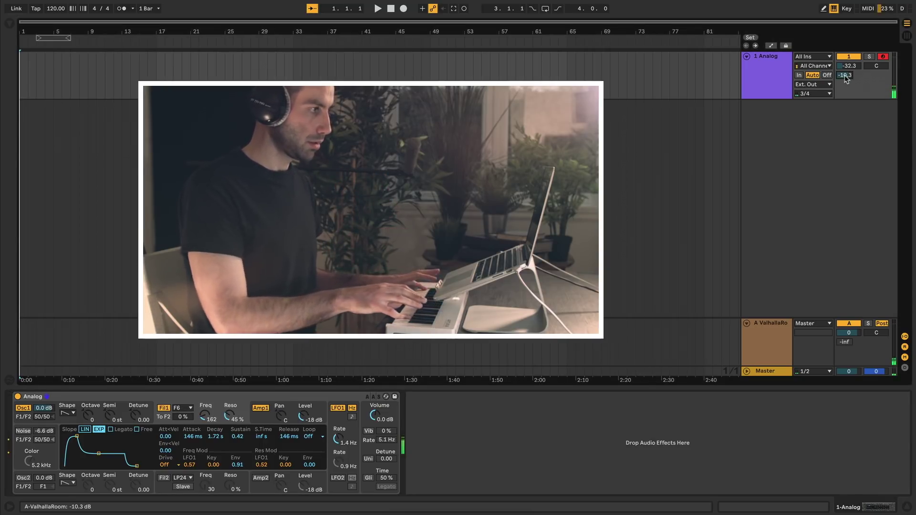
left_click_drag(844, 75, 846, 73)
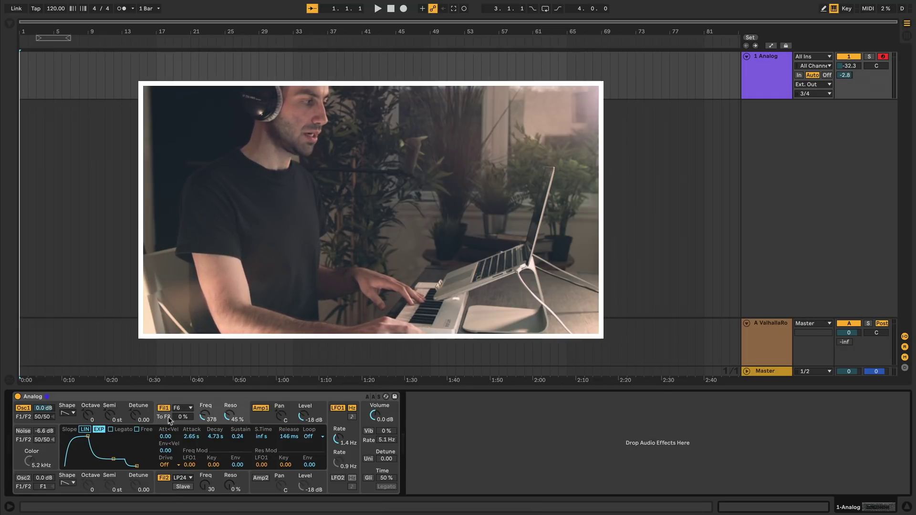
left_click_drag(167, 417, 167, 373)
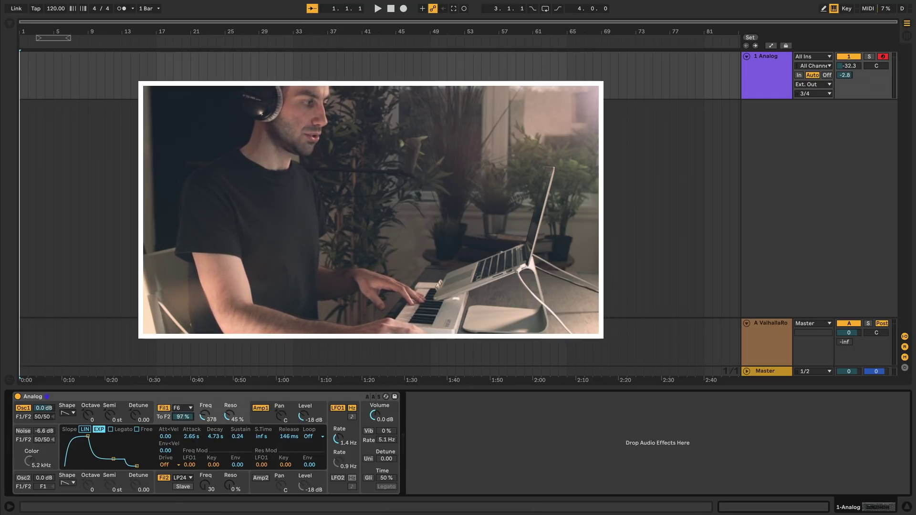
left_click_drag(183, 417, 183, 419)
Slave Filter 2 to Filter 1 and sweep Filter 1's cutoff down to 323.
left_click(165, 489)
left_click(182, 487)
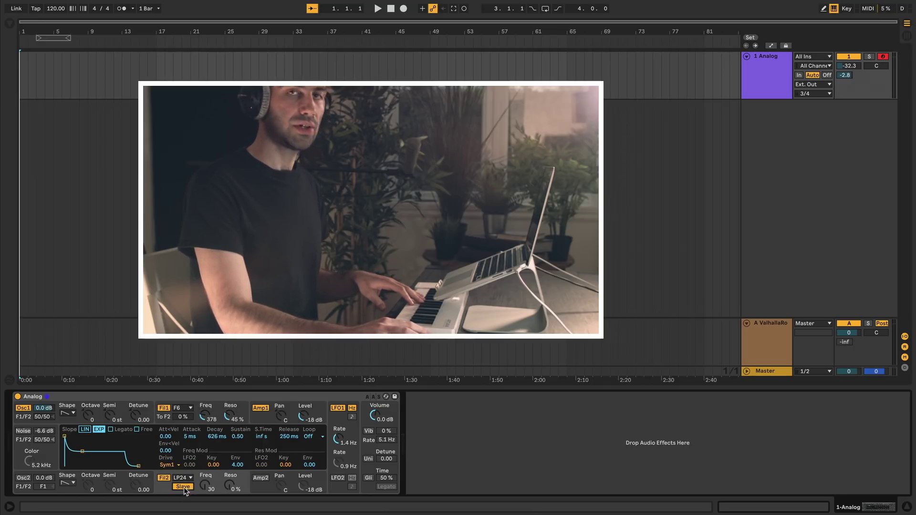
left_click_drag(205, 416, 205, 426)
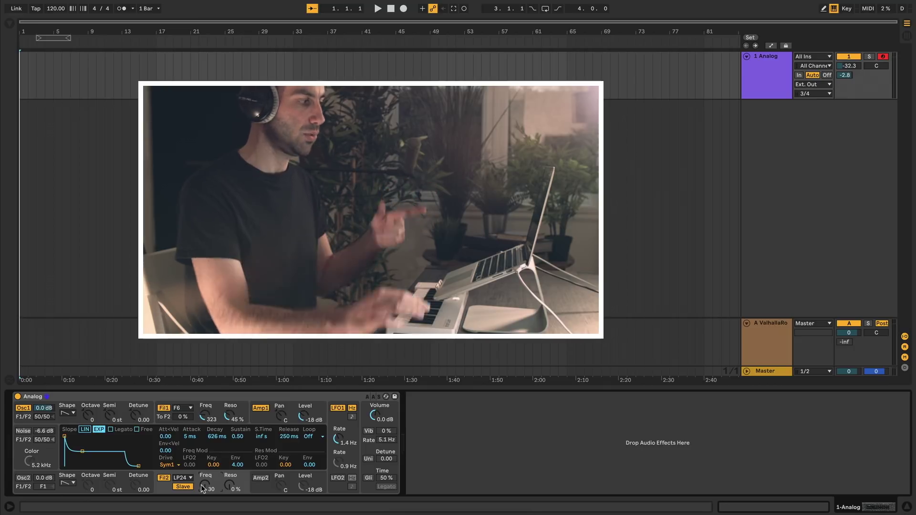
left_click(261, 416)
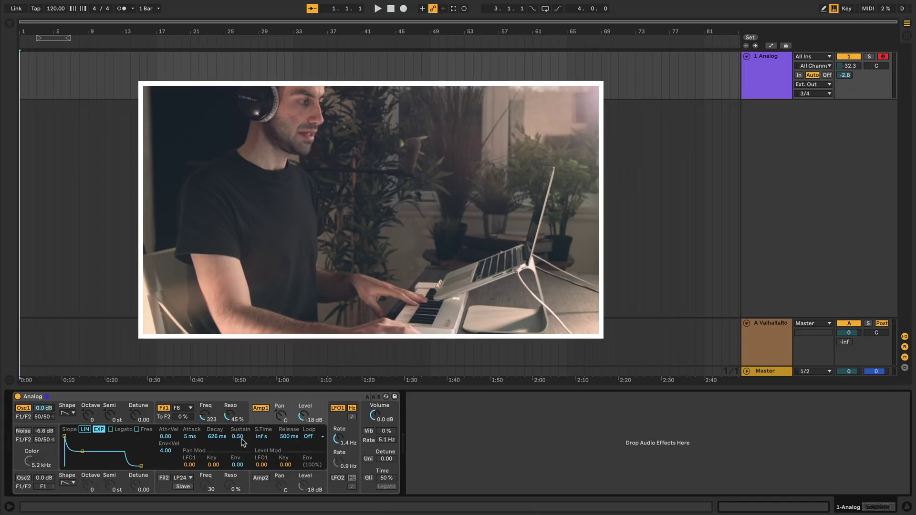
Try and reset Amp 1's pan, lower its level to -19 dB, and switch Amp 2 off.
left_click(196, 423)
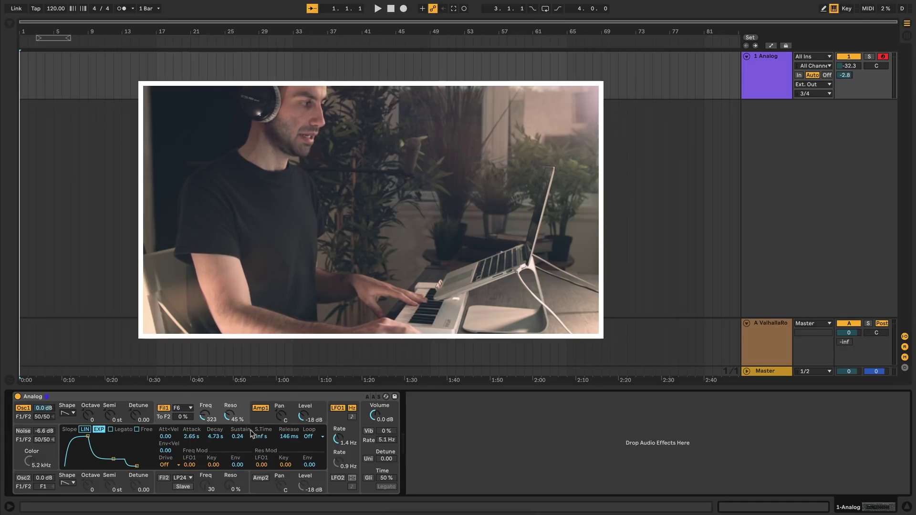
left_click(262, 422)
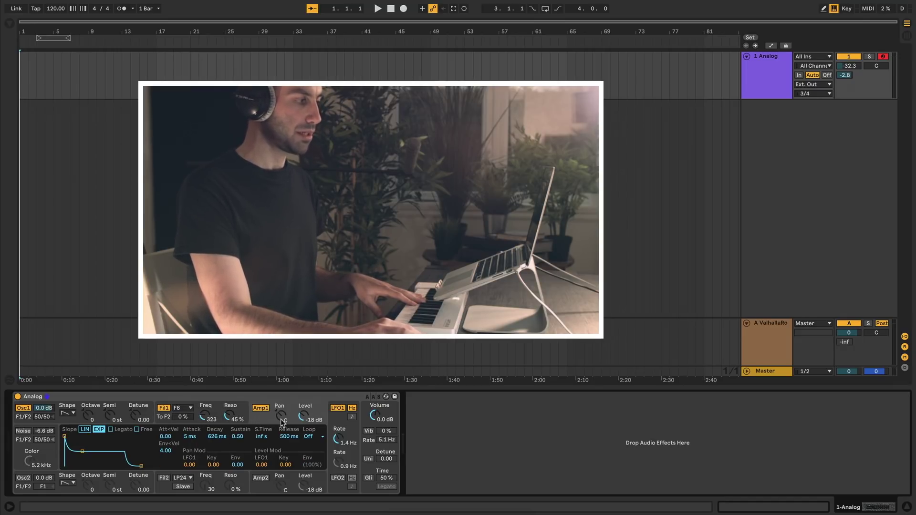
left_click_drag(283, 422, 284, 406)
key("Delete")
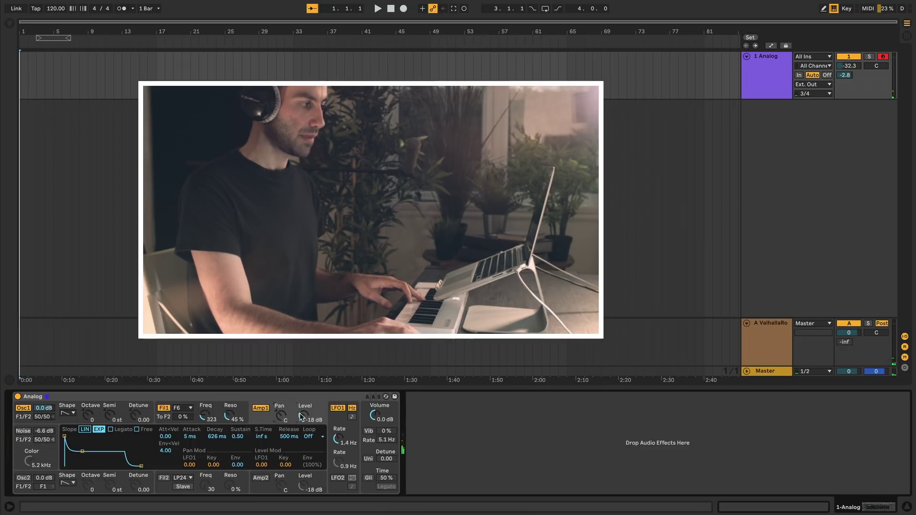
left_click_drag(303, 416, 302, 419)
left_click(260, 478)
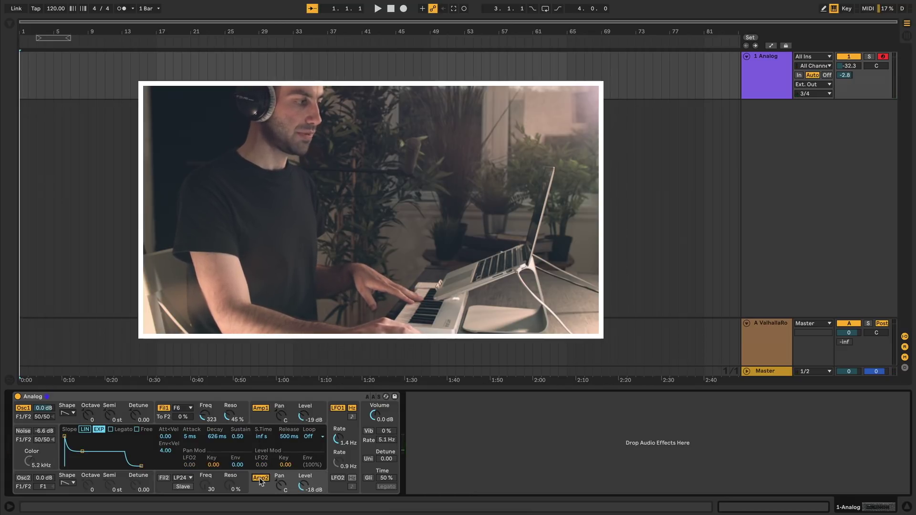
left_click(260, 478)
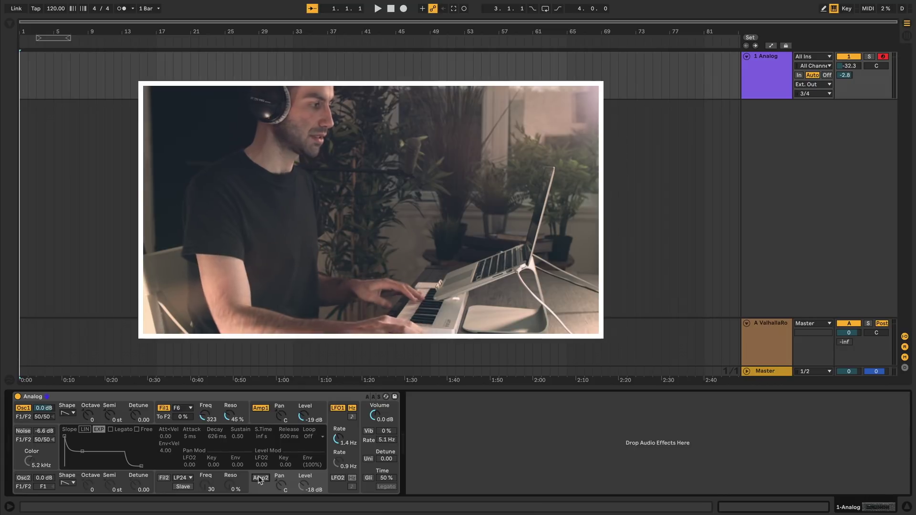
Give Amp 1's envelope 126 ms attack and 1.29 s decay, then switch LFO2 off.
left_click(261, 424)
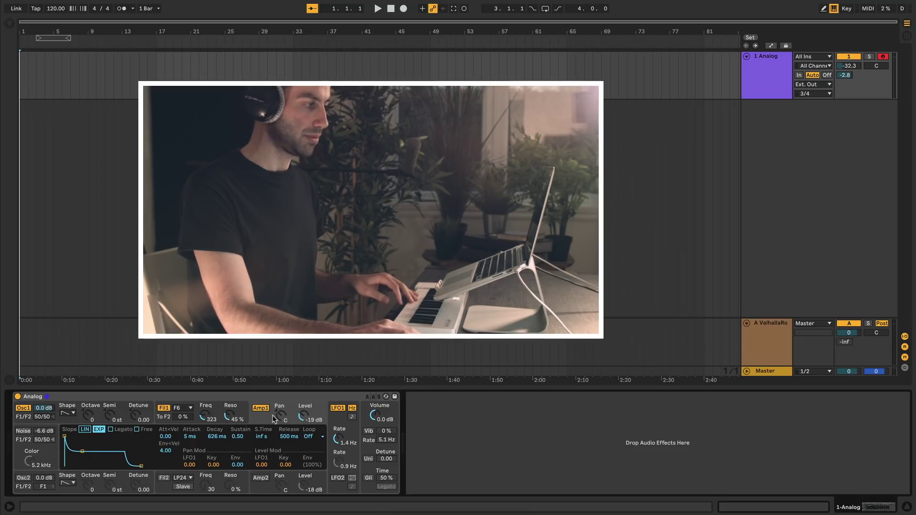
mouse_move(82, 450)
left_mouse_down()
mouse_move(94, 452)
mouse_move(76, 437)
left_mouse_up()
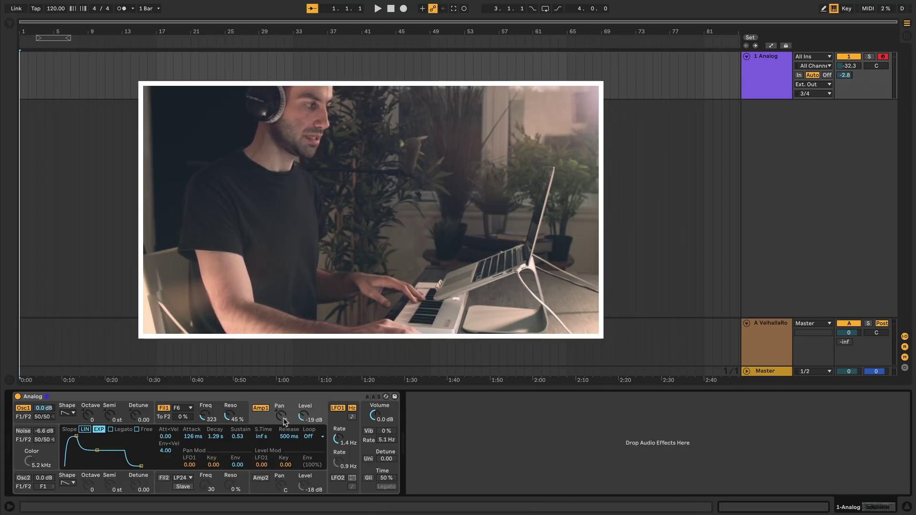
left_click(337, 414)
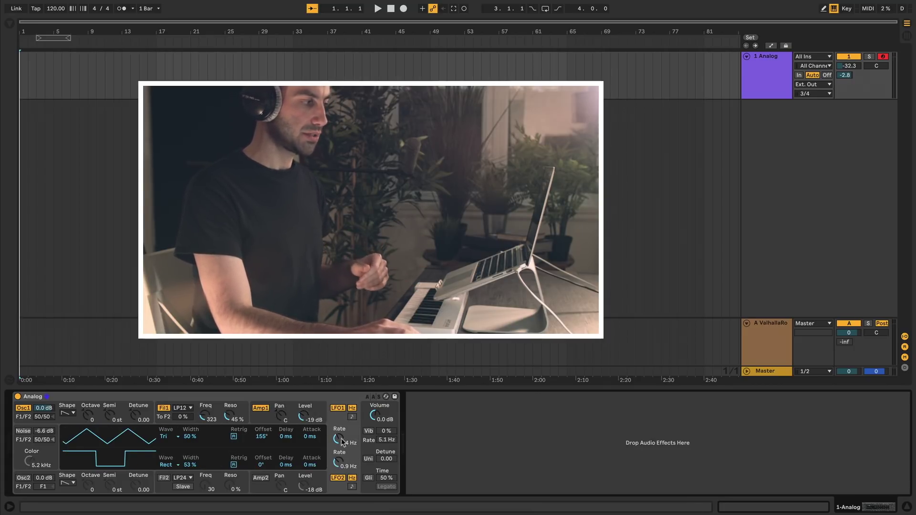
left_click(338, 478)
Re-enable LFO2, try tempo sync on LFO1, and set LFO2's rate to 0.6 Hz.
left_click(338, 478)
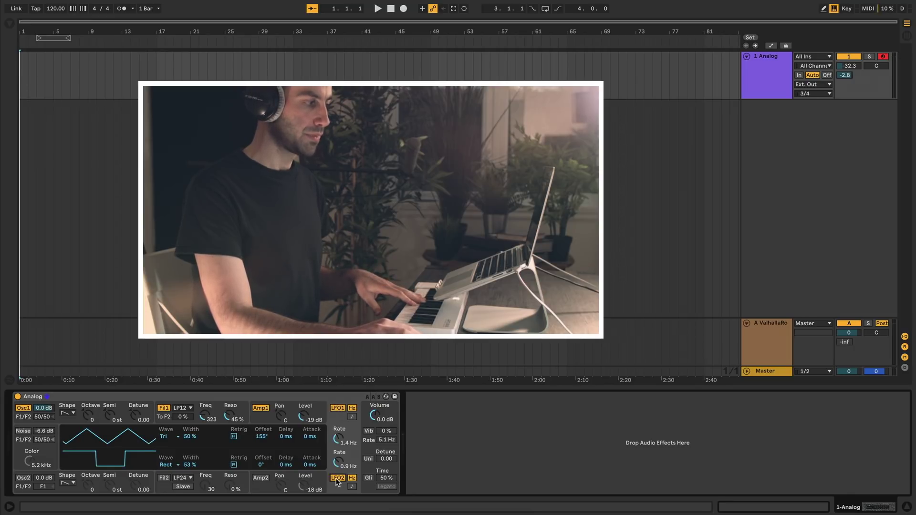
left_click(351, 417)
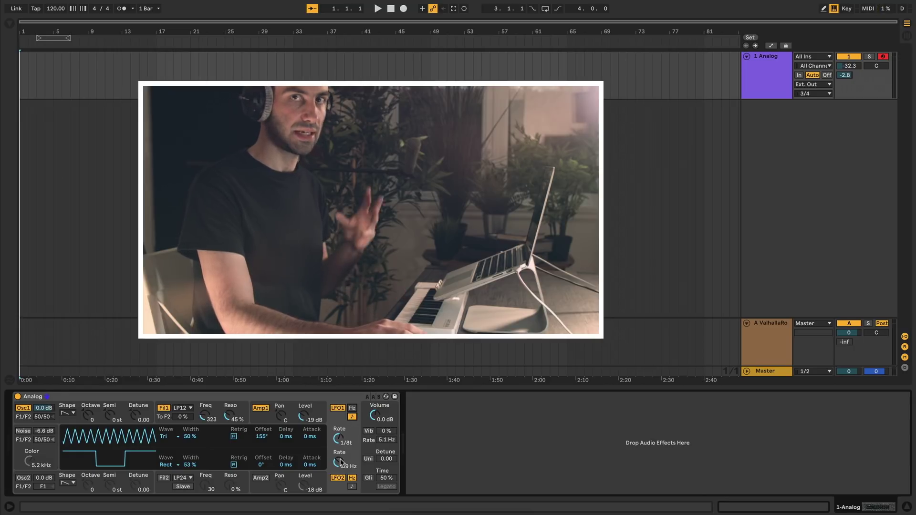
left_click_drag(343, 442, 342, 439)
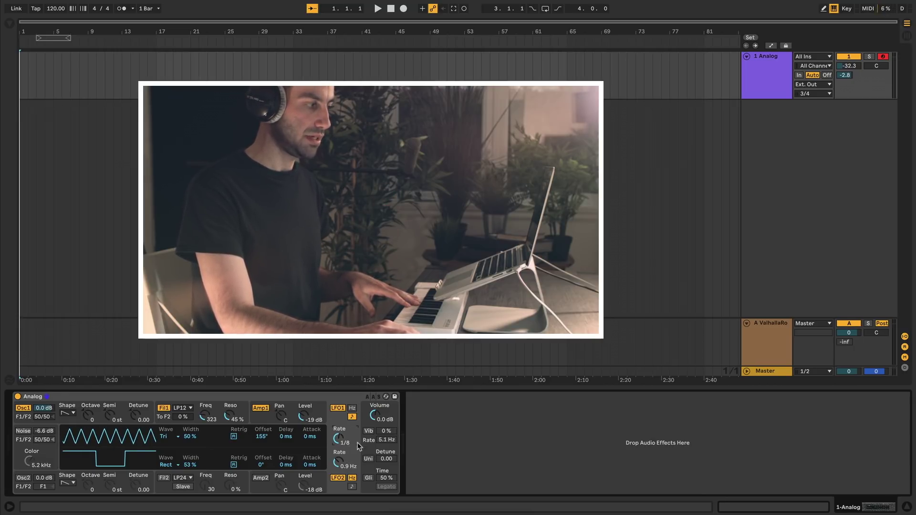
left_click(352, 486)
left_click(352, 478)
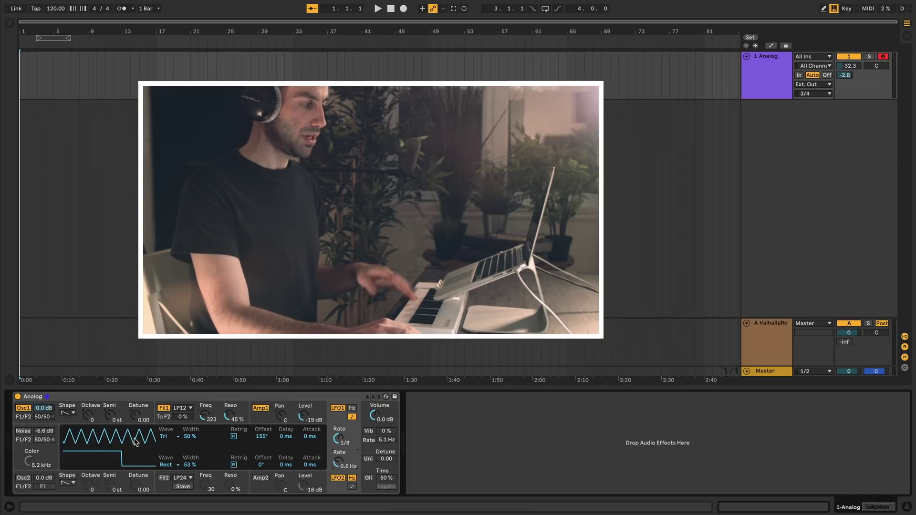
Audition LFO1 sine, triangle, sawtooth and rectangle waves, with 45% width and 217° phase.
left_click(166, 436)
left_click(167, 440)
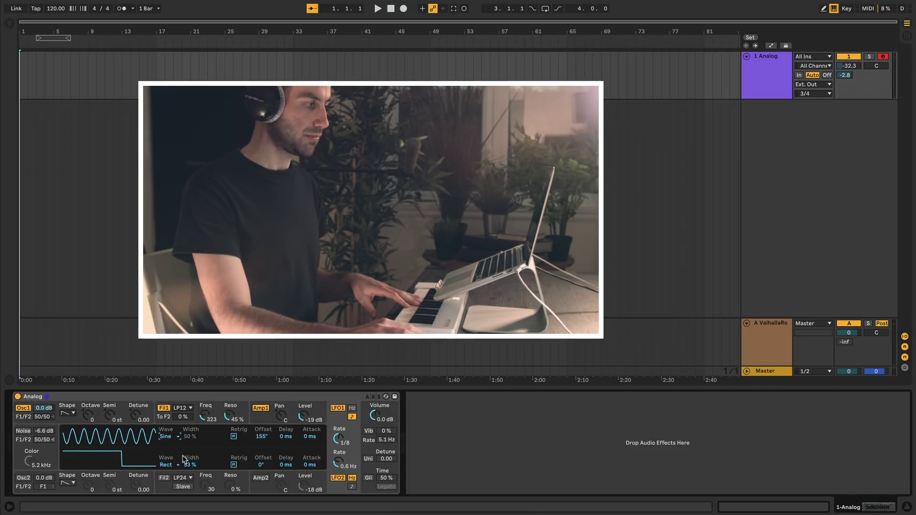
left_click(166, 437)
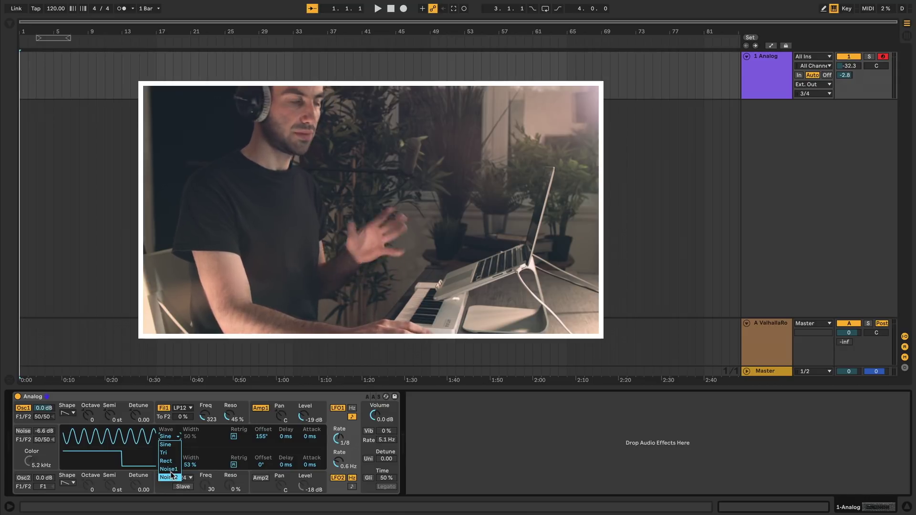
left_click(173, 452)
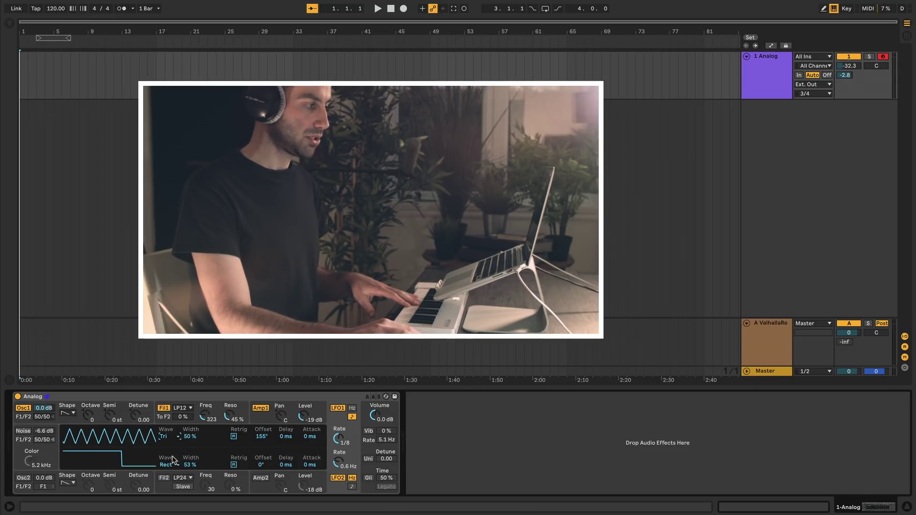
left_click_drag(190, 436, 189, 415)
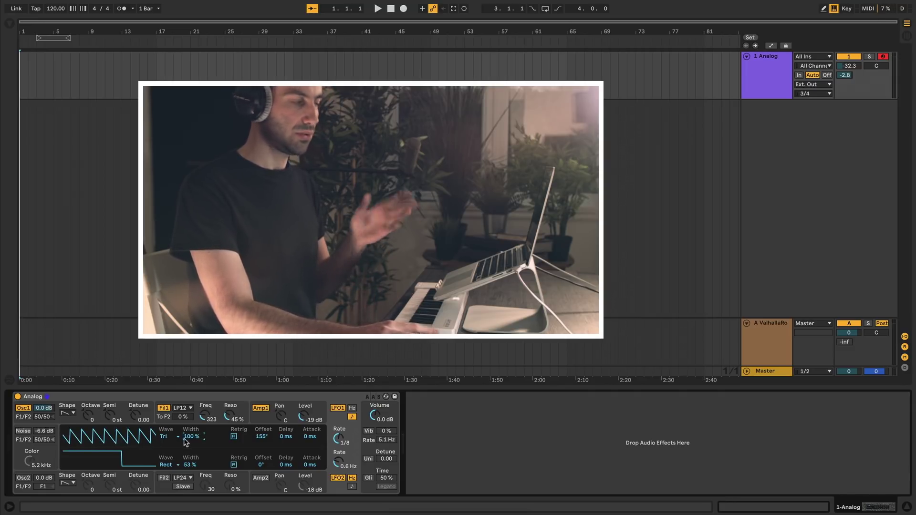
left_click(165, 436)
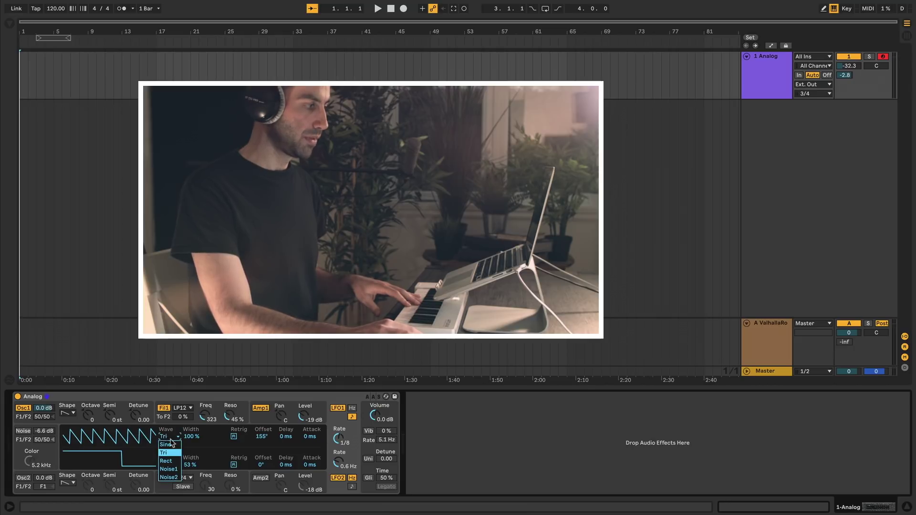
left_click(184, 446)
left_click_drag(189, 436, 190, 464)
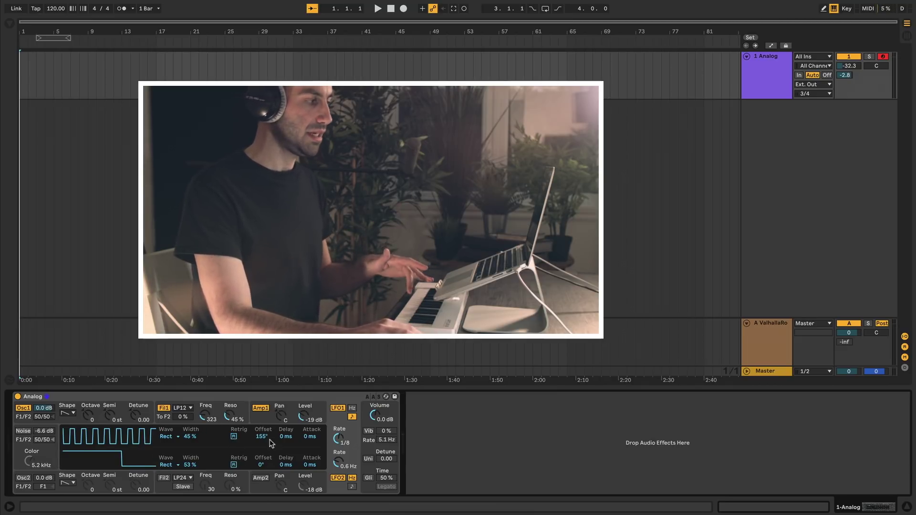
mouse_move(262, 437)
left_mouse_down()
mouse_move(262, 422)
mouse_move(261, 438)
left_mouse_up()
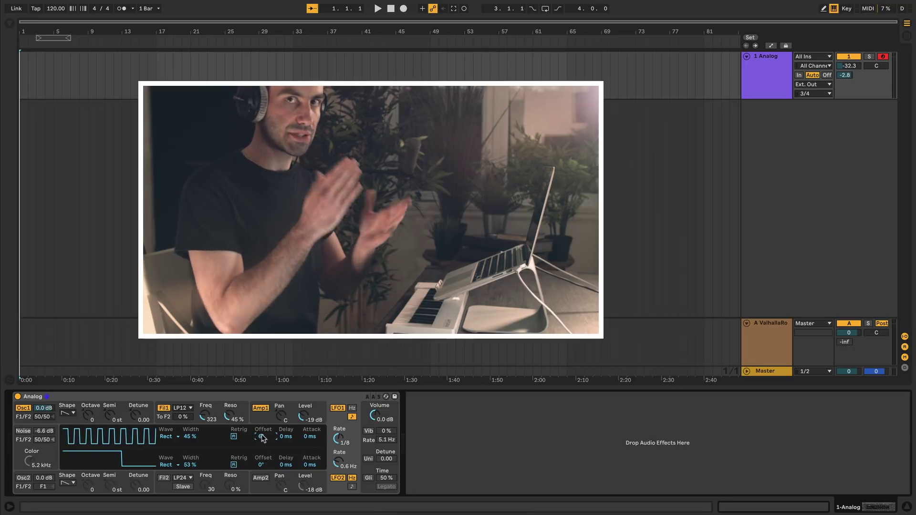
left_click(287, 437)
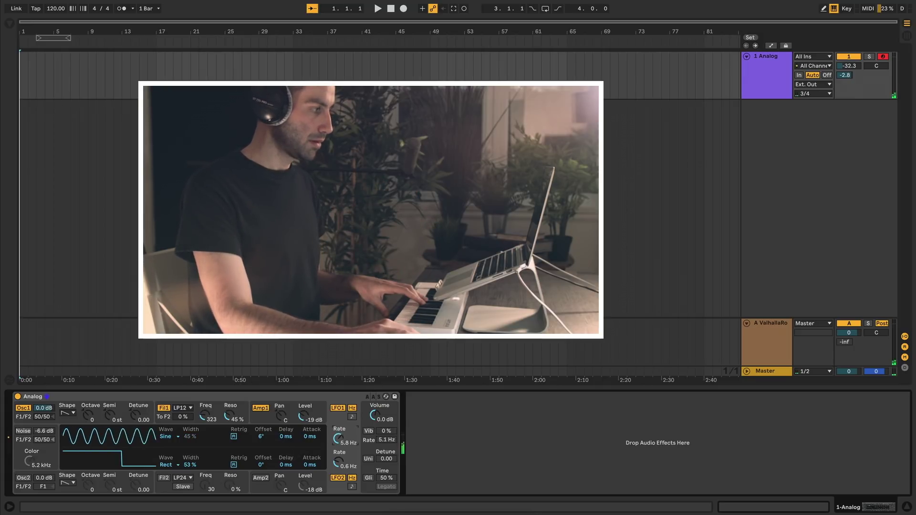
Set LFO1 back to a full-width triangle wave and check Amp 1's envelope.
left_click(164, 436)
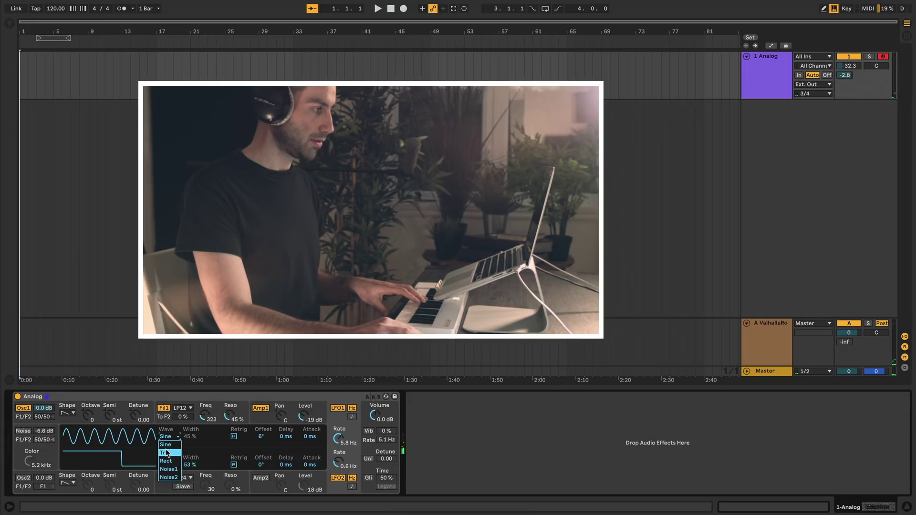
left_click(167, 451)
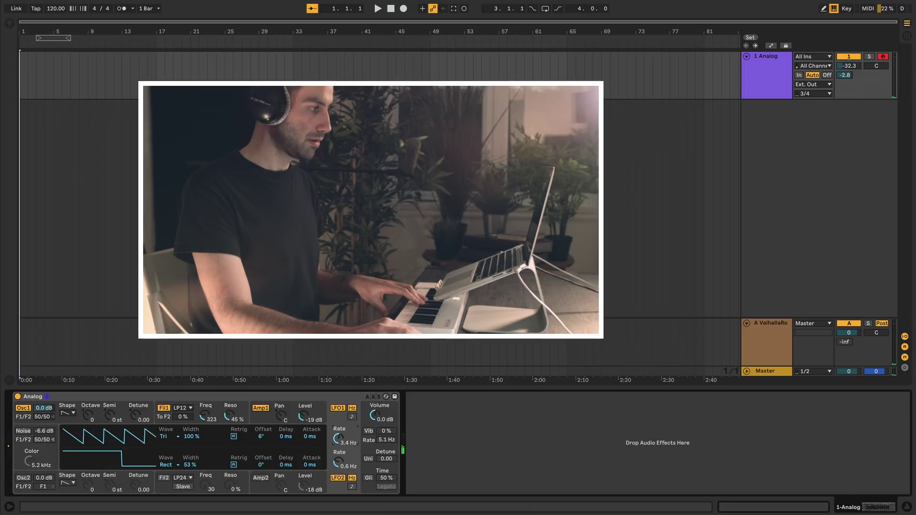
left_click(266, 419)
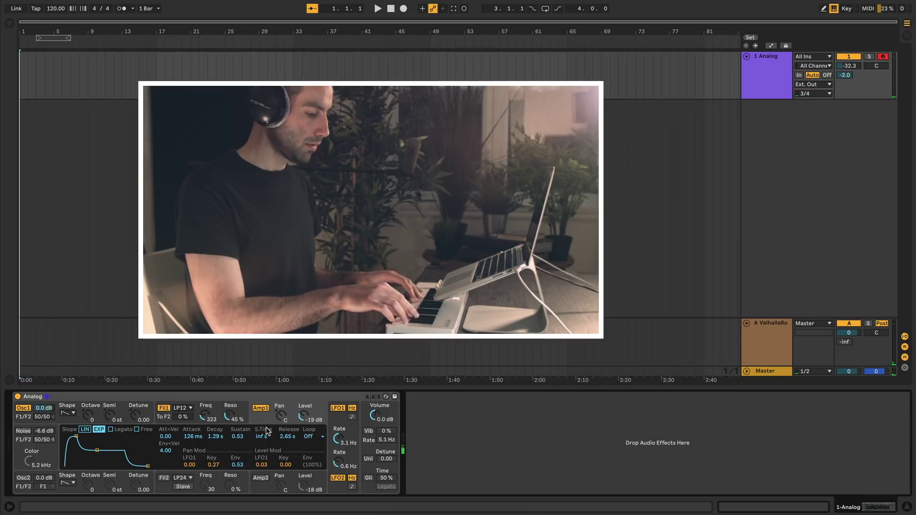
left_click(344, 435)
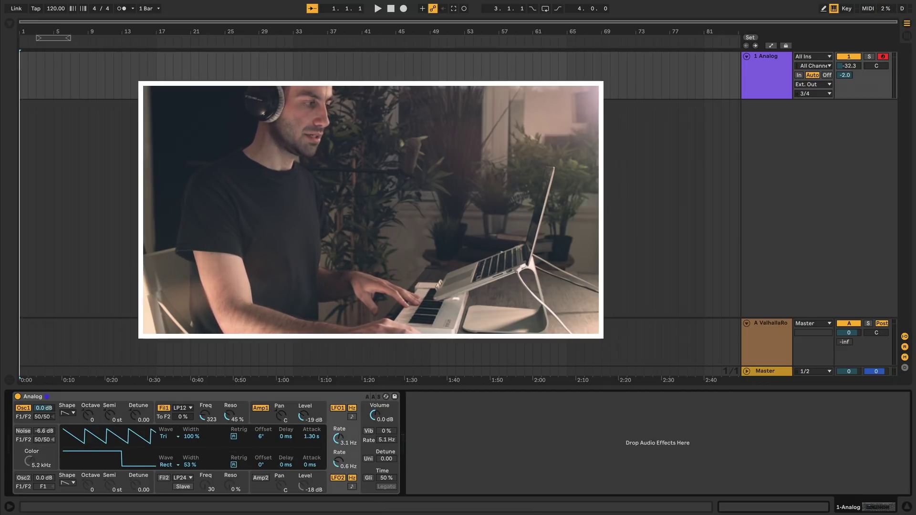
Audition vibrato at 7.9 Hz rate and unison on the global page, then switch both off.
left_click_drag(374, 415, 375, 418)
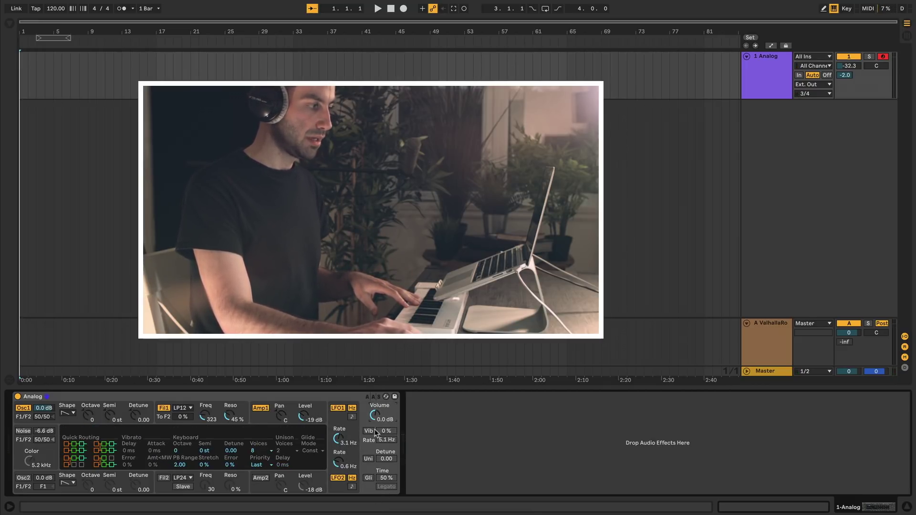
left_click(369, 431)
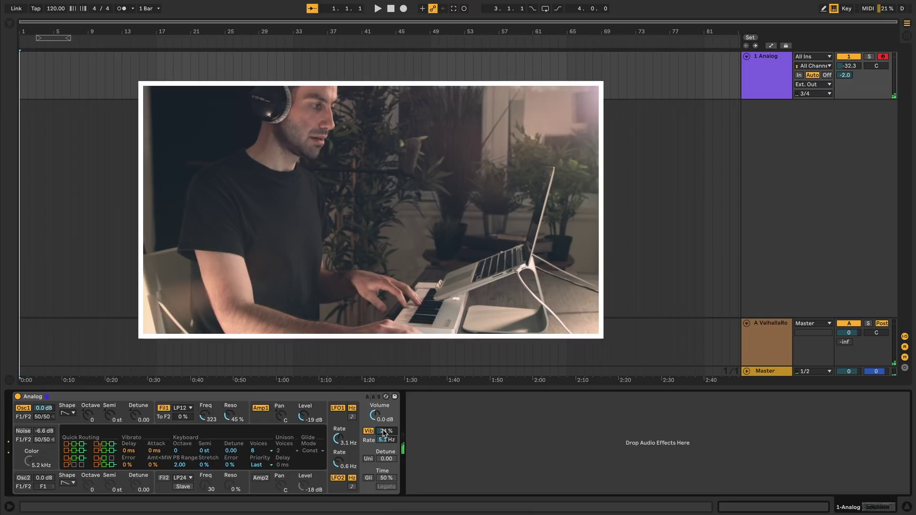
left_click_drag(384, 439, 384, 422)
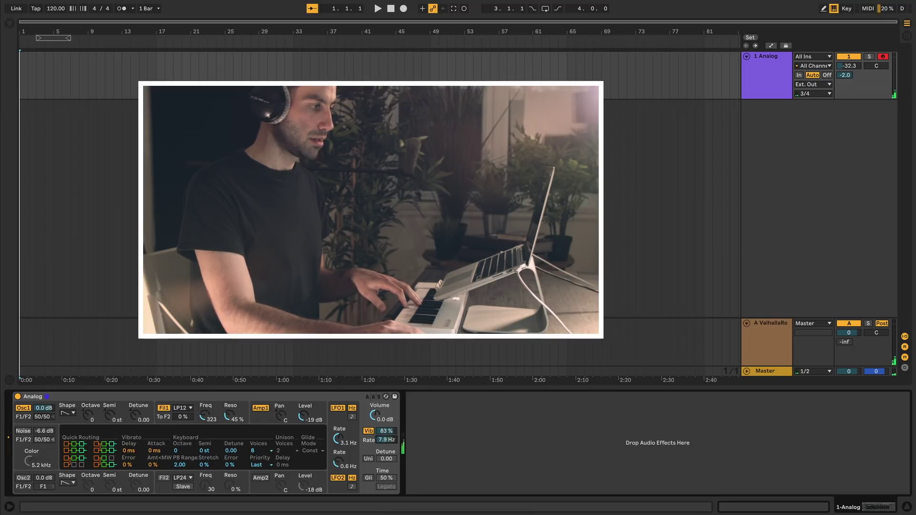
left_click(370, 431)
left_click(368, 458)
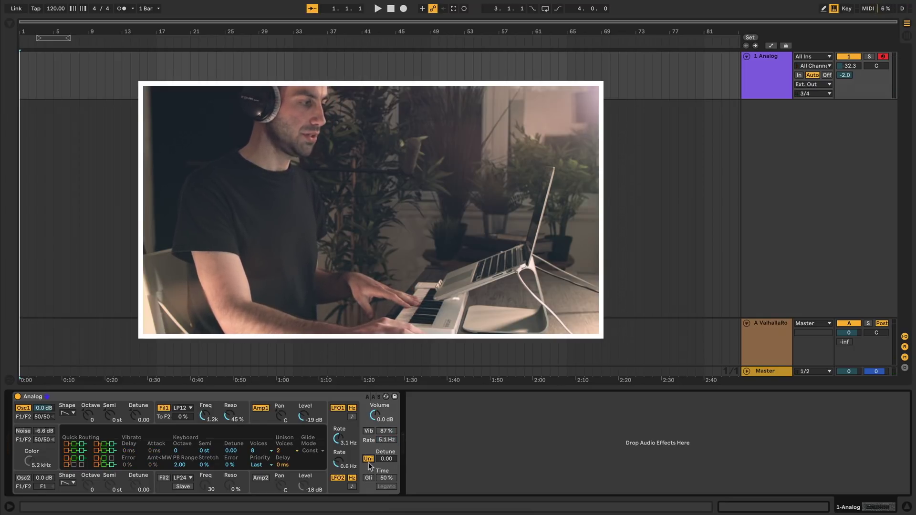
scroll(386, 460, "up", 5)
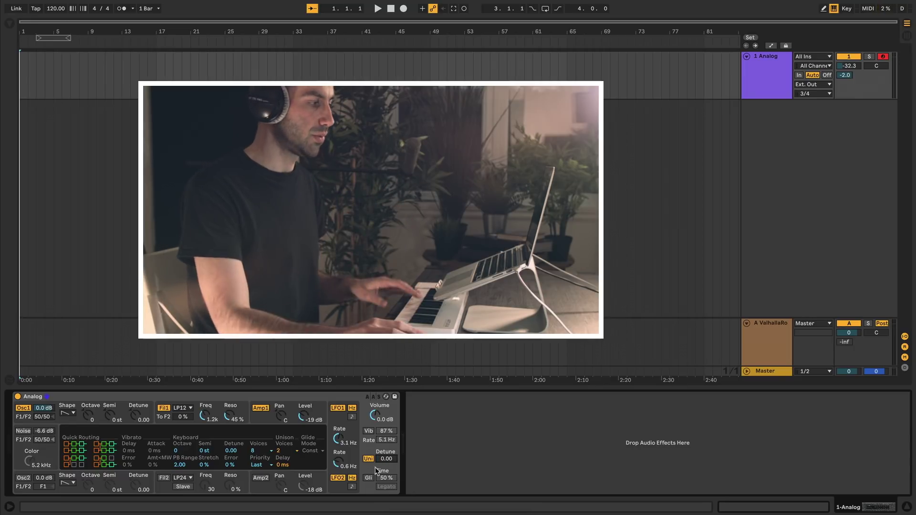
left_click(369, 459)
Enable glide at 50% time and toggle Legato, ending with it off.
left_click(366, 479)
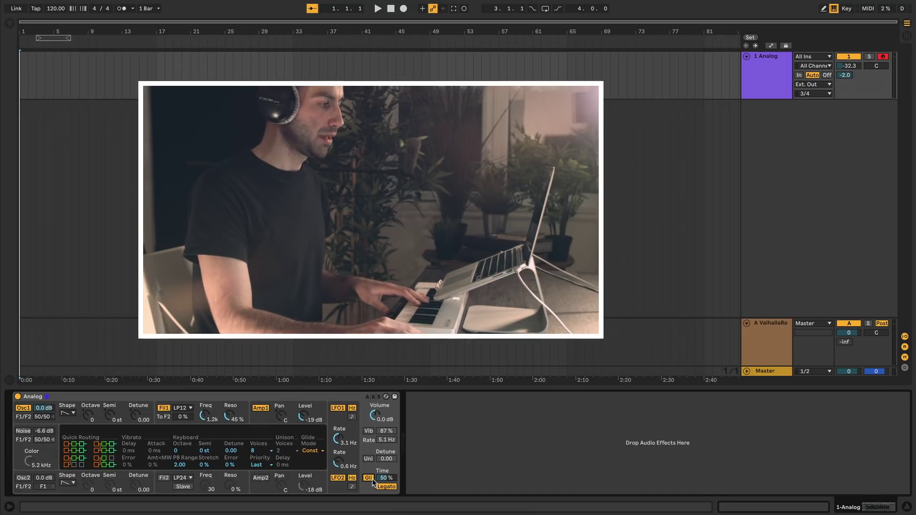
left_click_drag(384, 478, 384, 475)
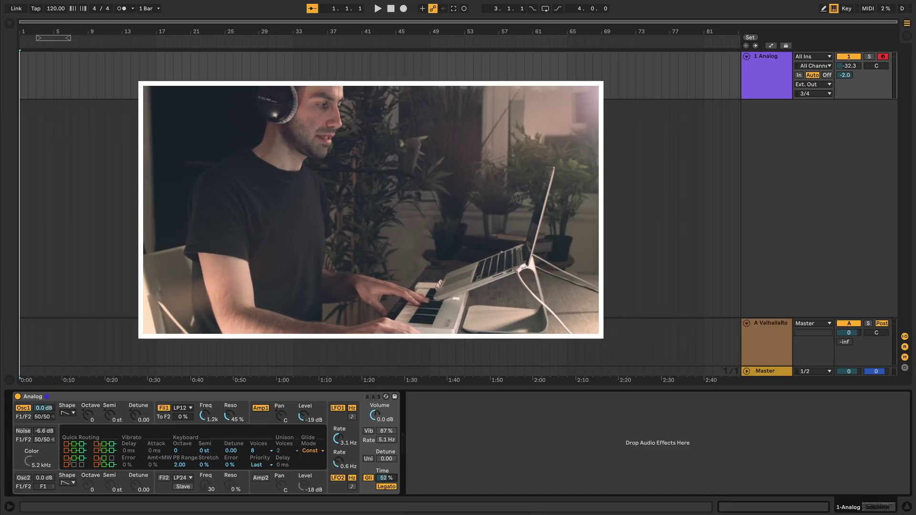
left_click(384, 487)
left_click(386, 487)
left_click(385, 487)
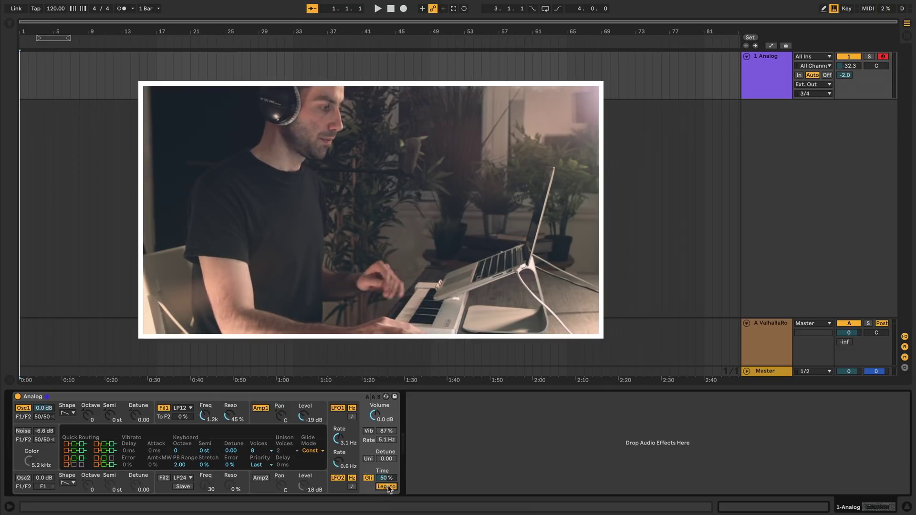
left_click(386, 487)
Apply the first Quick Routing preset, rebalance oscillator 1 between filters, and re-enable vibrato.
left_click(70, 449)
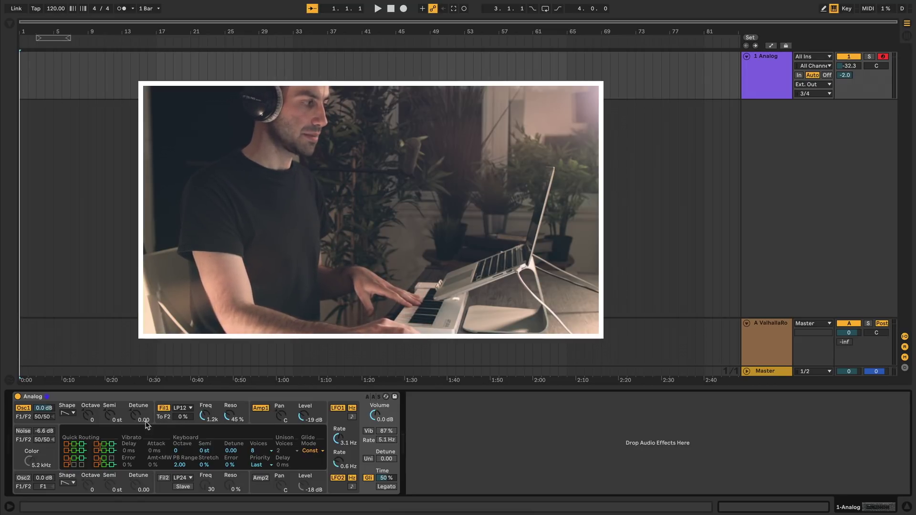
left_click_drag(42, 417, 42, 422)
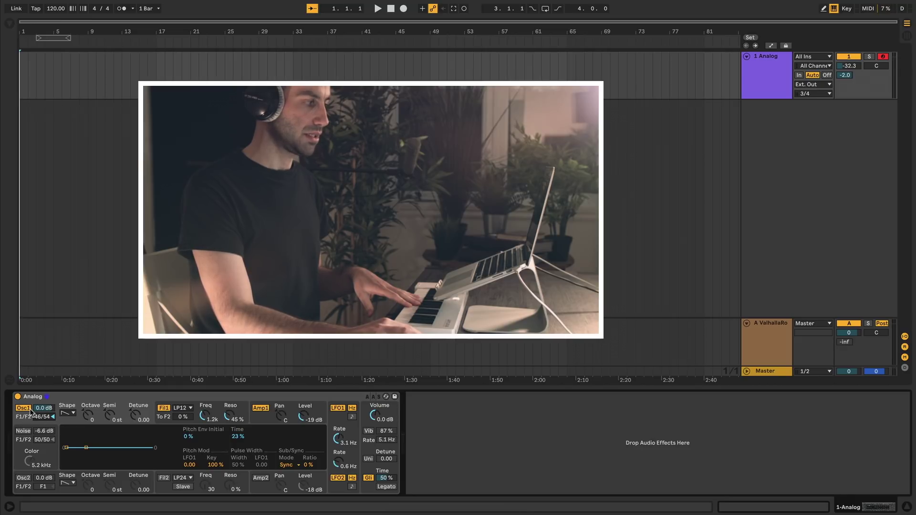
left_click(165, 423)
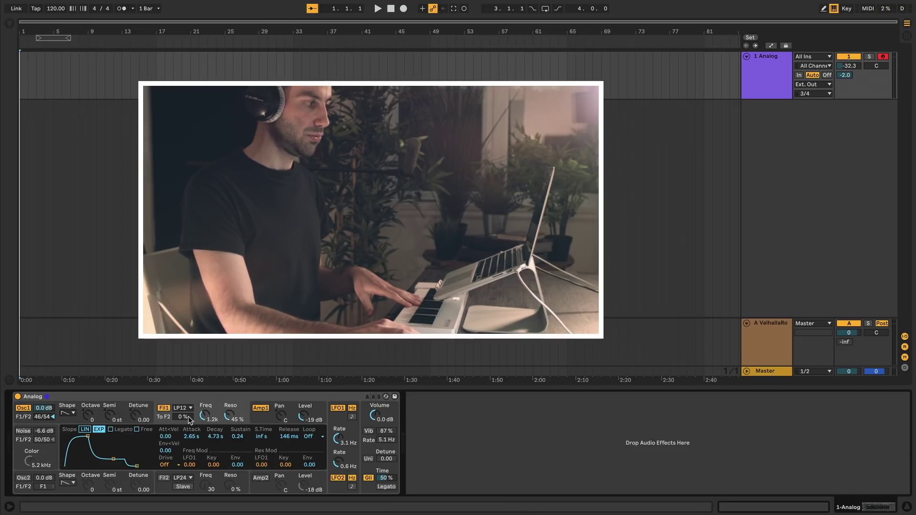
left_click(365, 423)
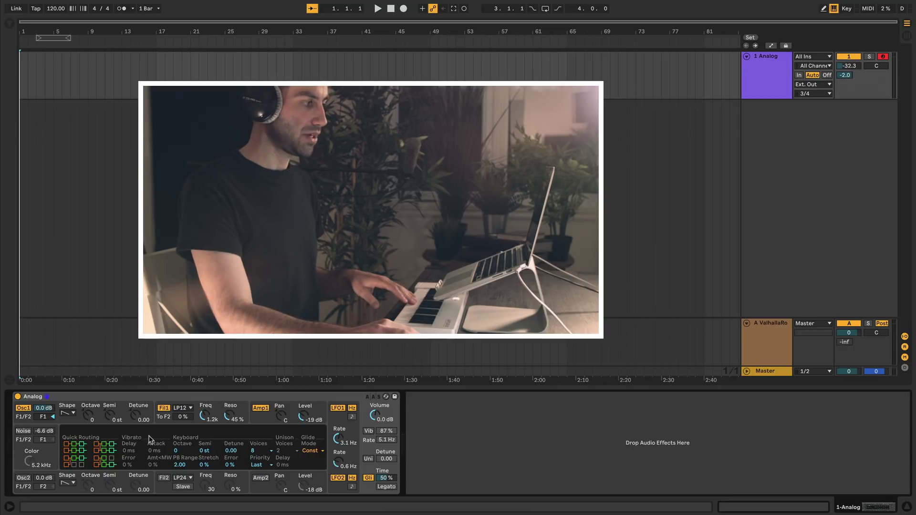
left_click(369, 431)
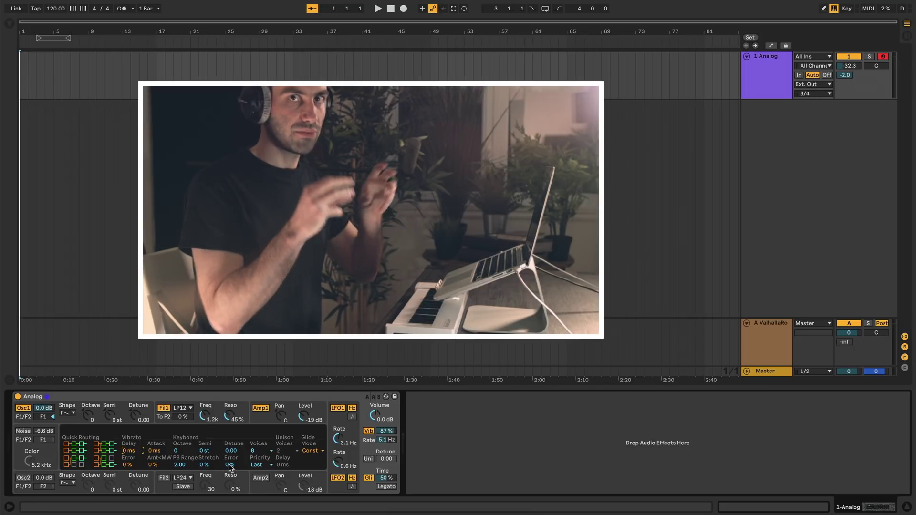
Keep 8 voices and Last priority, switch unison on, and check the unison voice count.
left_click(261, 449)
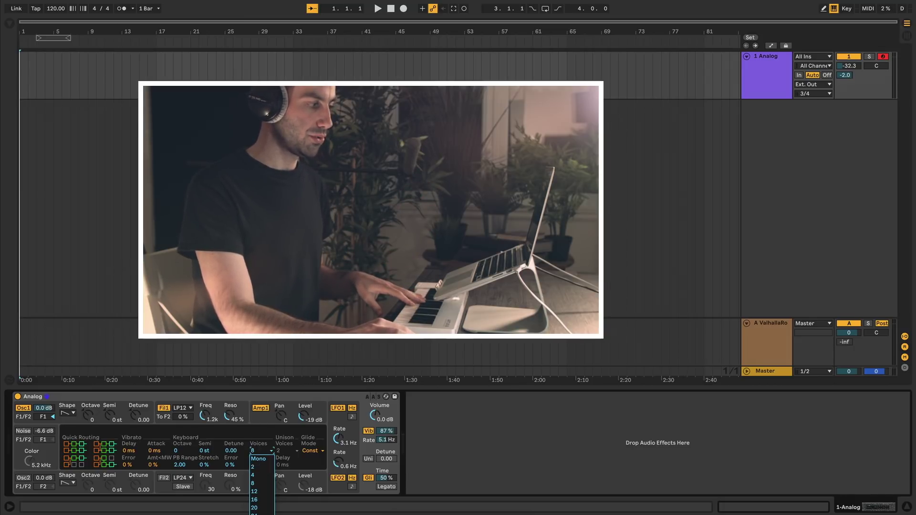
left_click(260, 445)
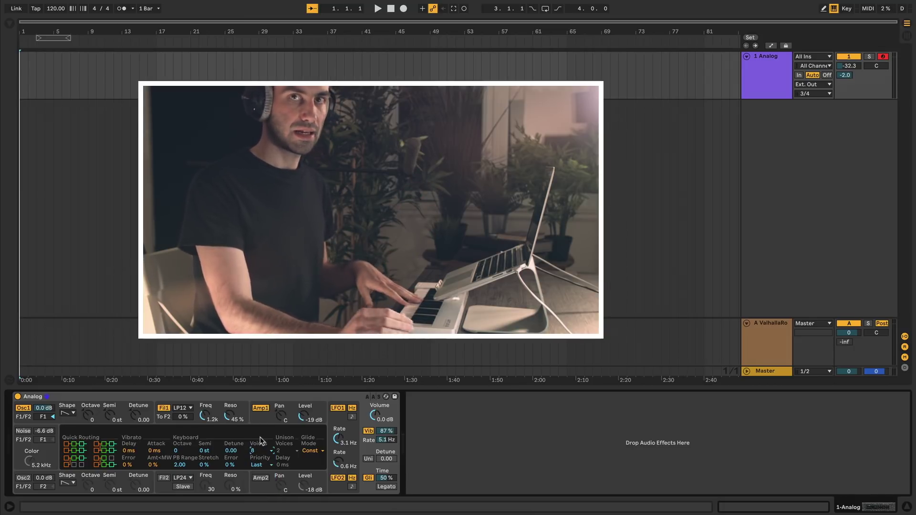
left_click(264, 467)
left_click(266, 467)
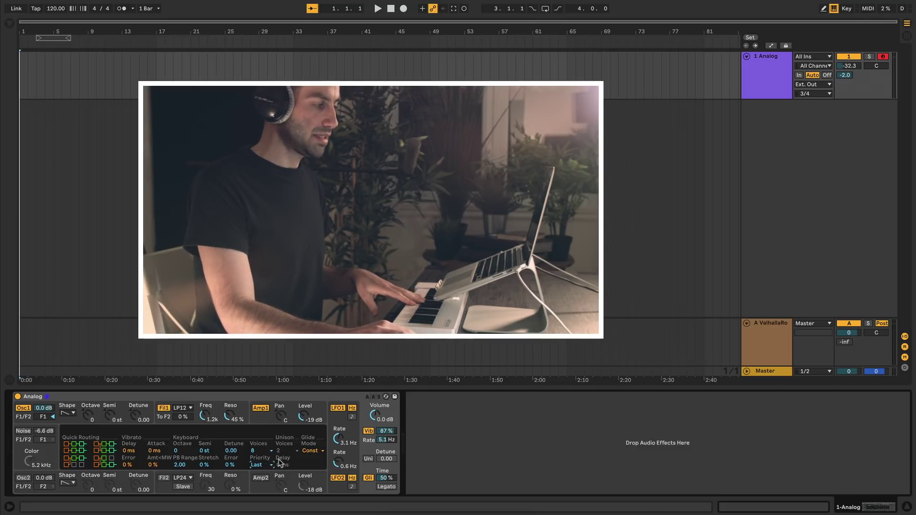
left_click(367, 459)
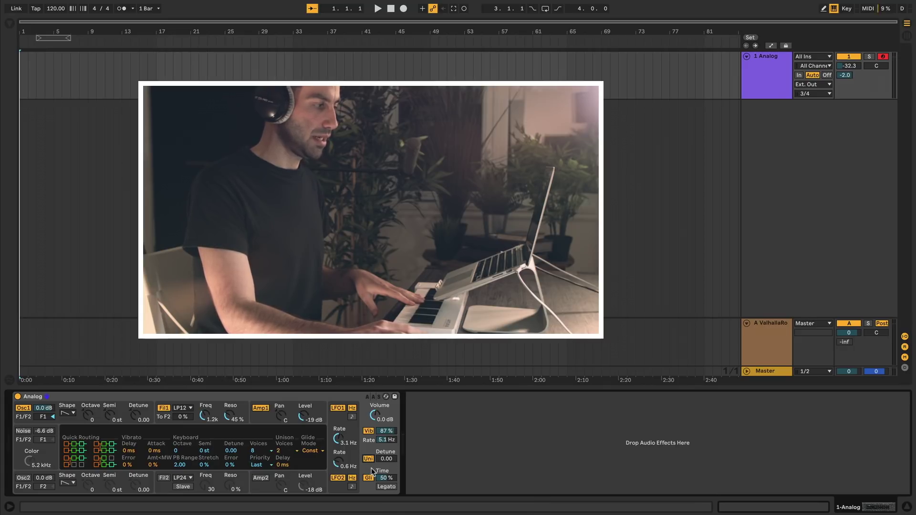
left_click(295, 450)
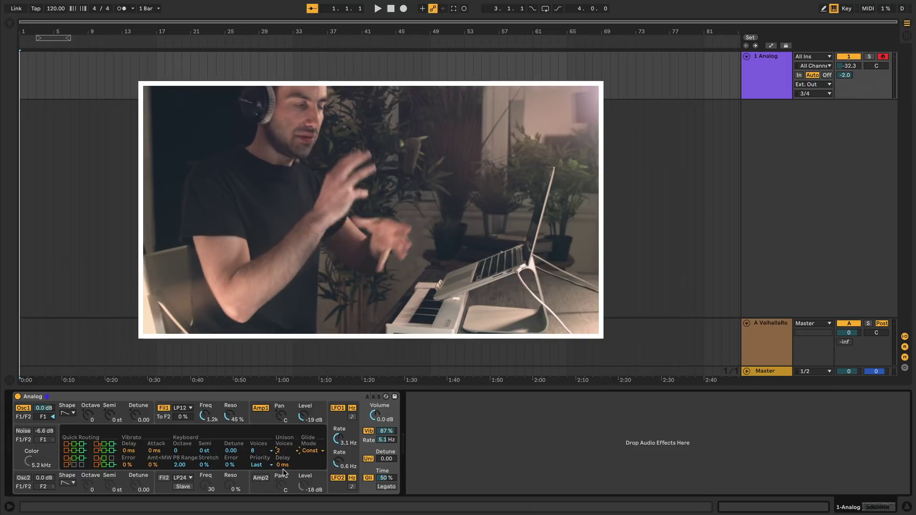
Change the glide mode from Const to Prop and return to the LFO page.
left_click(313, 450)
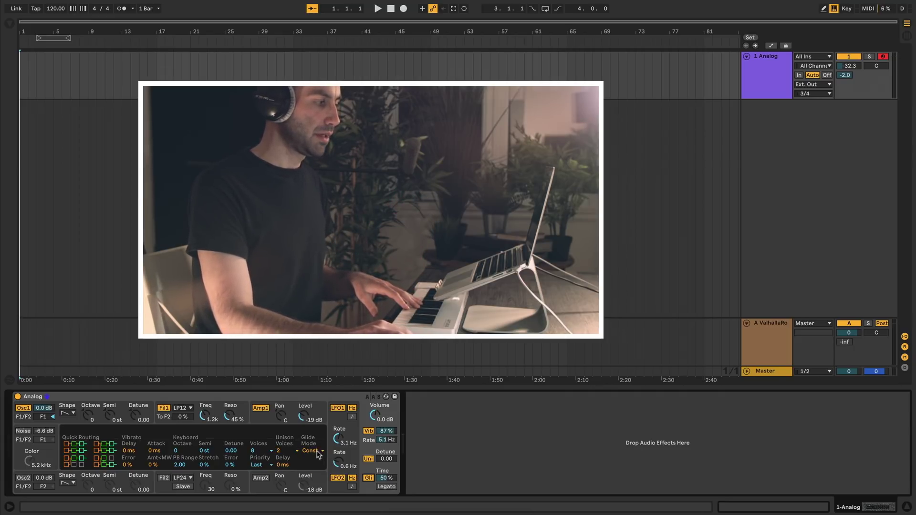
left_click(317, 451)
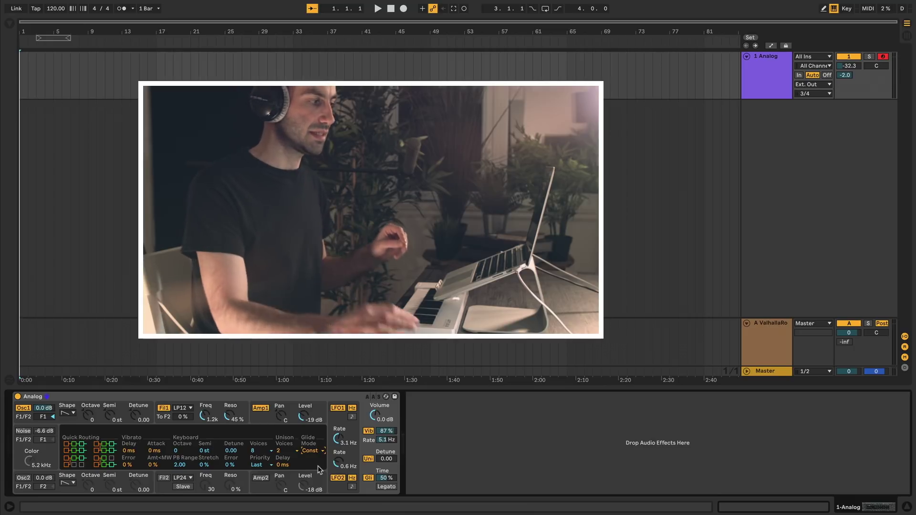
left_click(315, 465)
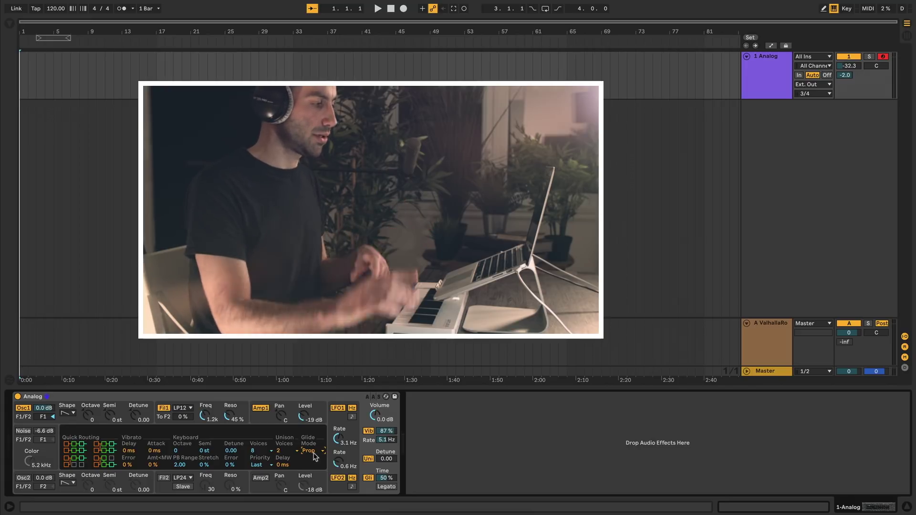
left_click(311, 451)
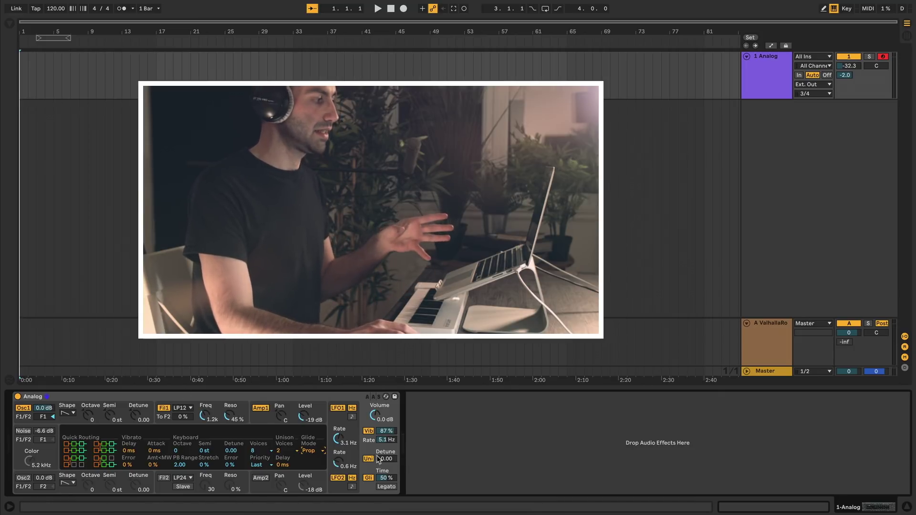
left_click(341, 429)
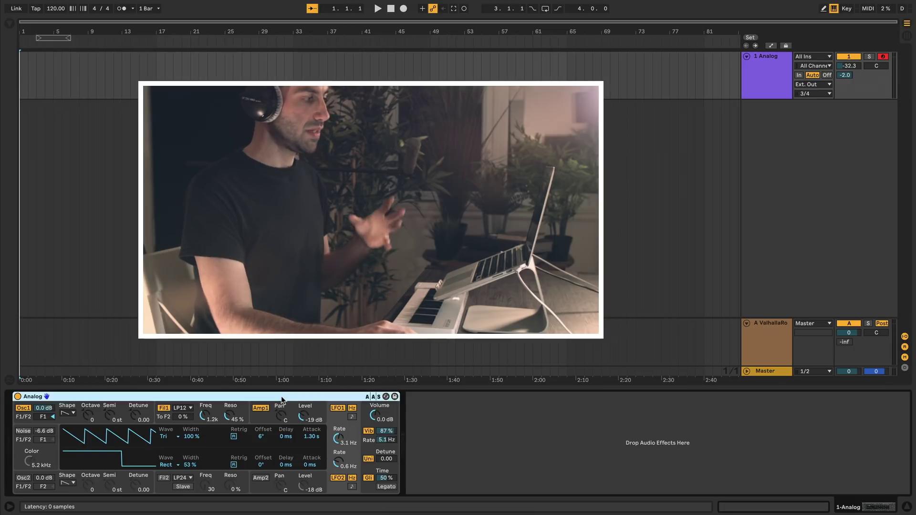